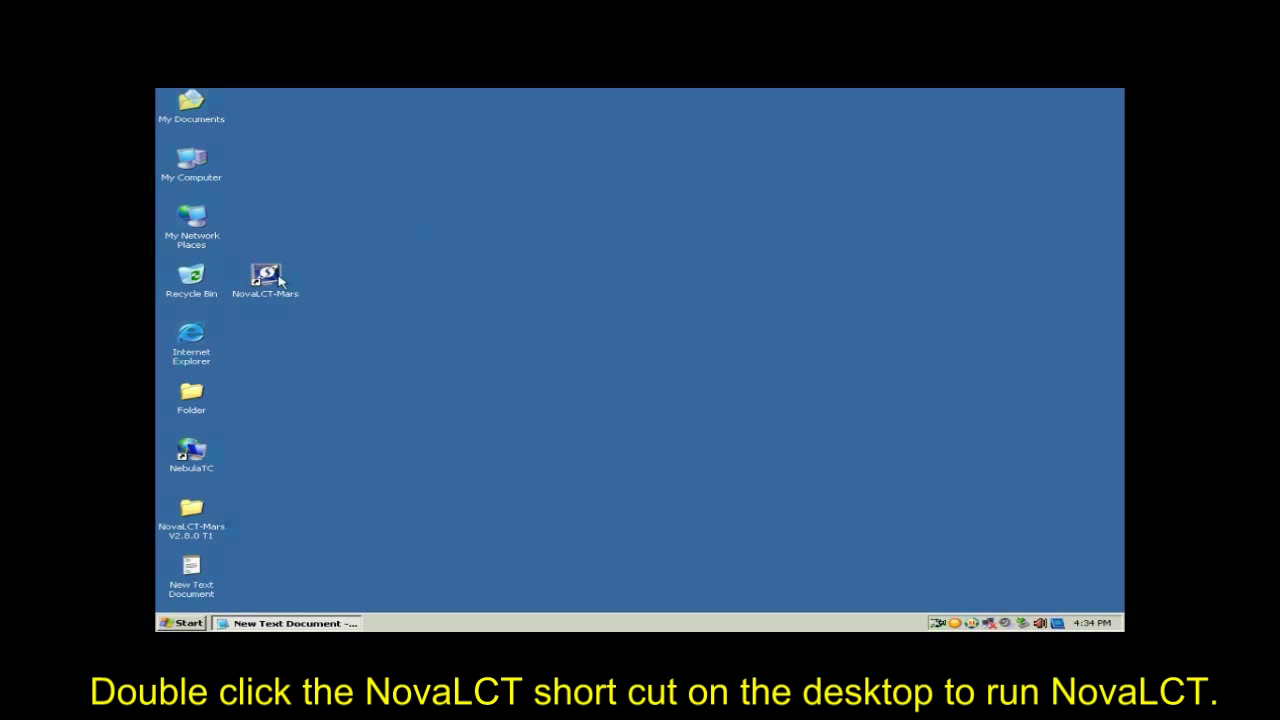
# Launch NovaLCT-Mars and sign in through User > Advanced Login with the advanced password from the notes.
pyautogui.doubleClick(266, 278)
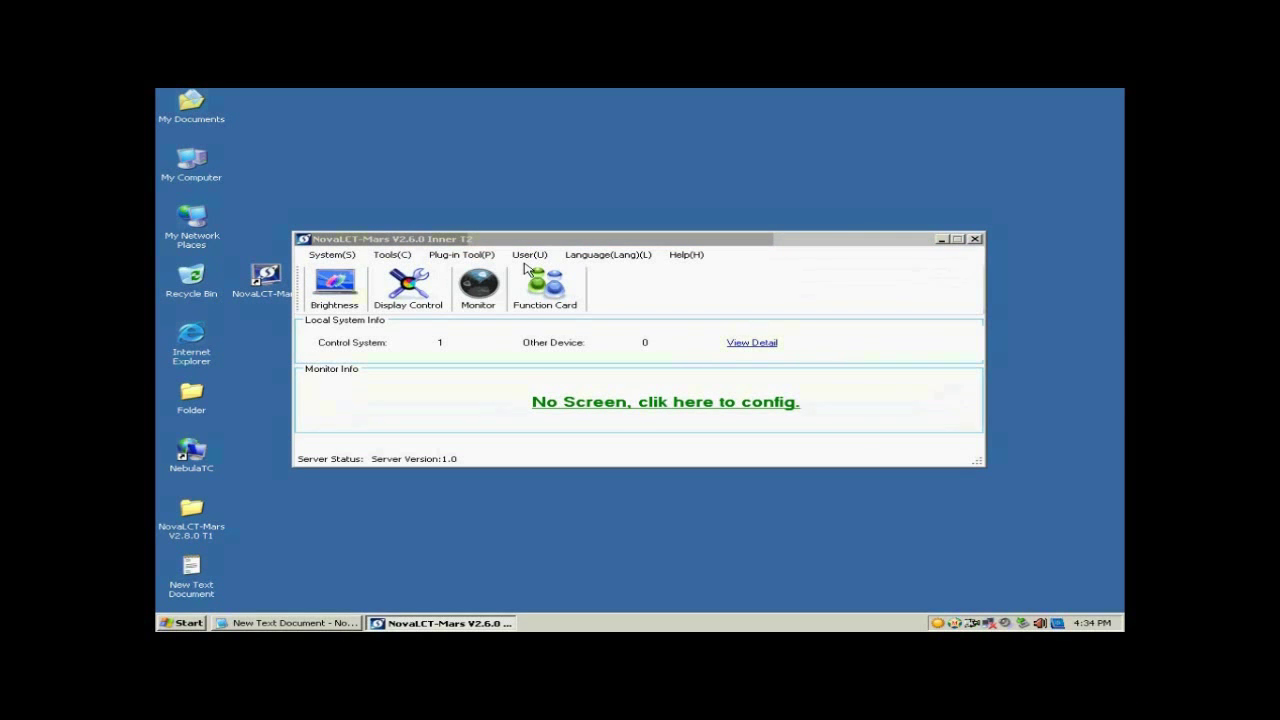
pyautogui.click(533, 258)
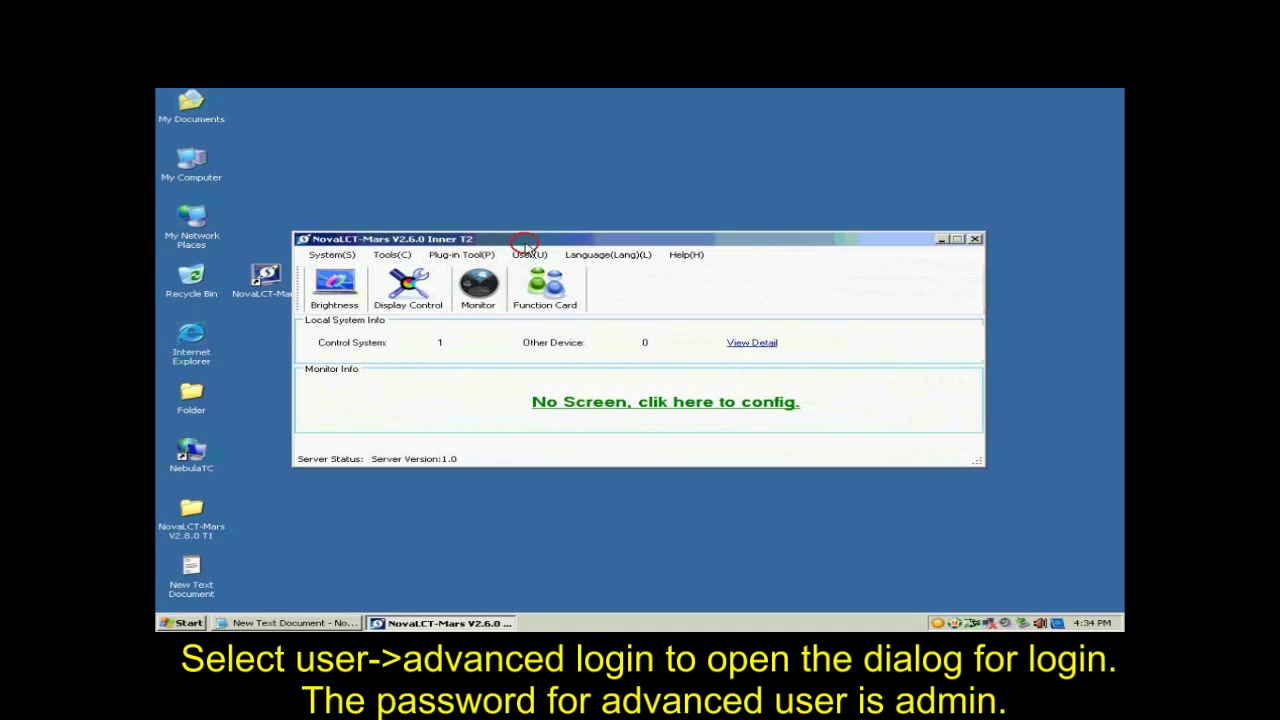
pyautogui.click(533, 259)
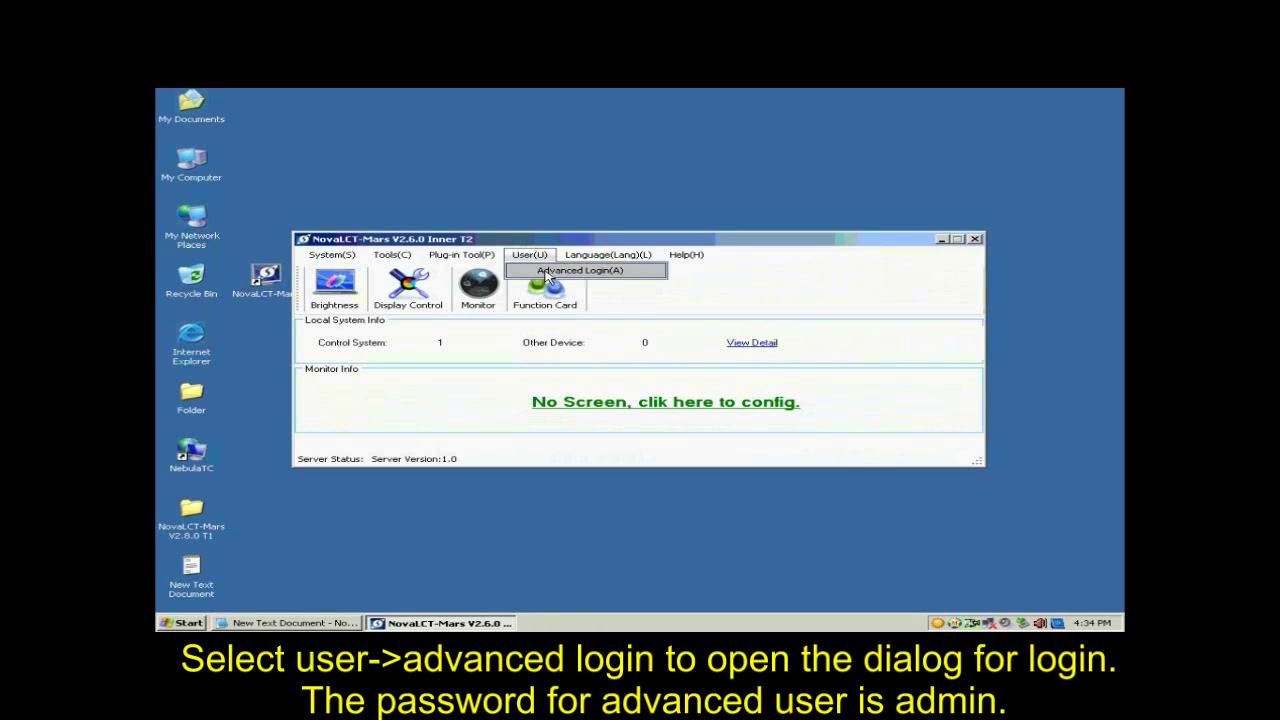
pyautogui.click(546, 272)
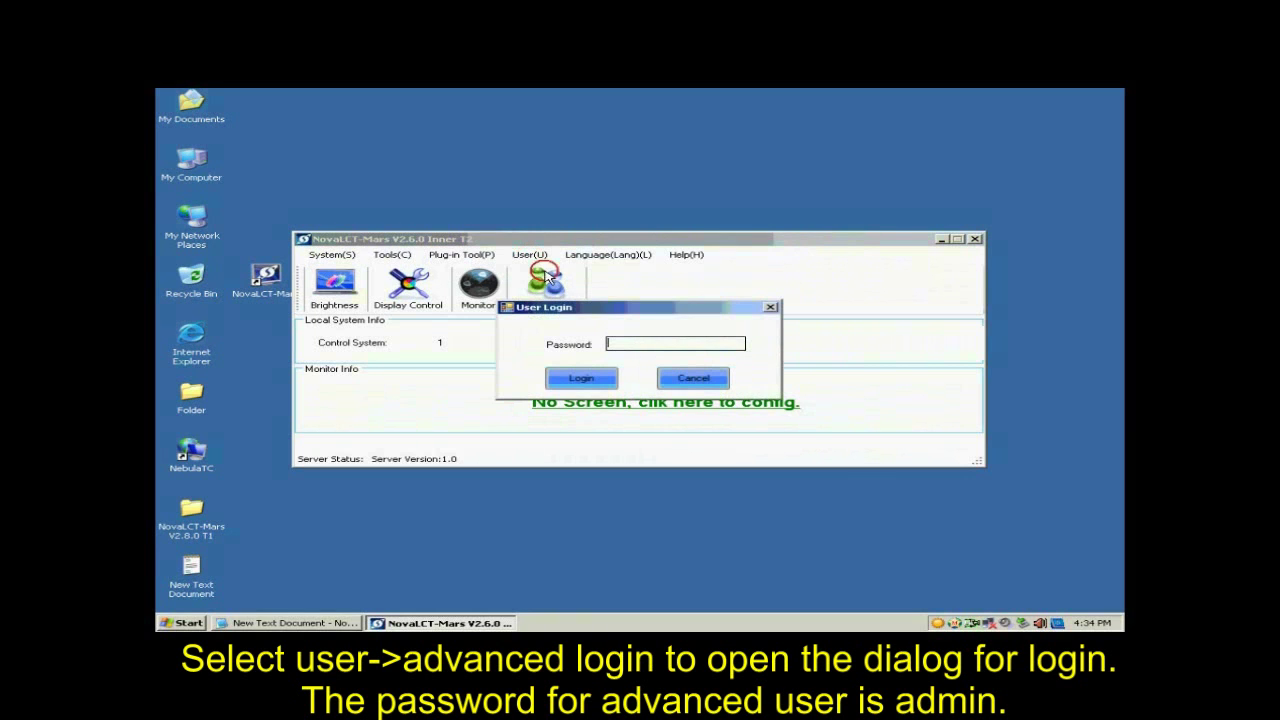
pyautogui.click(327, 623)
pyautogui.moveTo(744, 488); pyautogui.dragTo(700, 484)
pyautogui.click(678, 346)
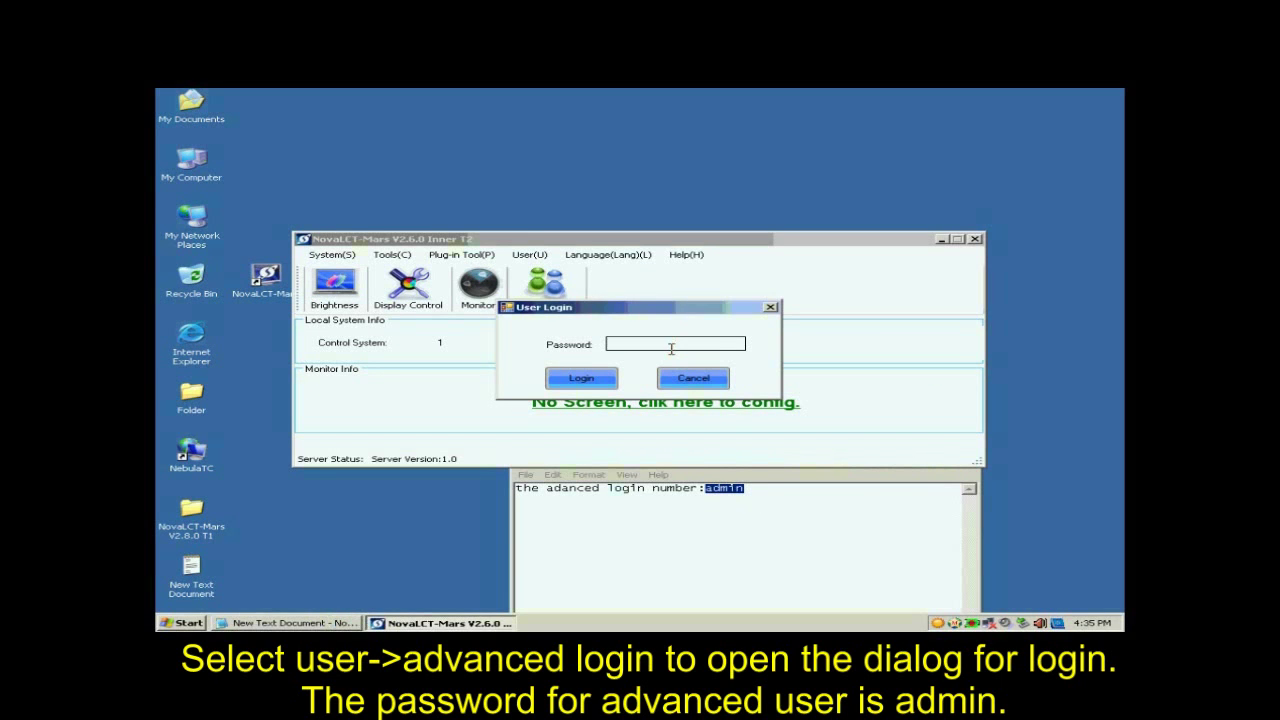
pyautogui.write('admin')
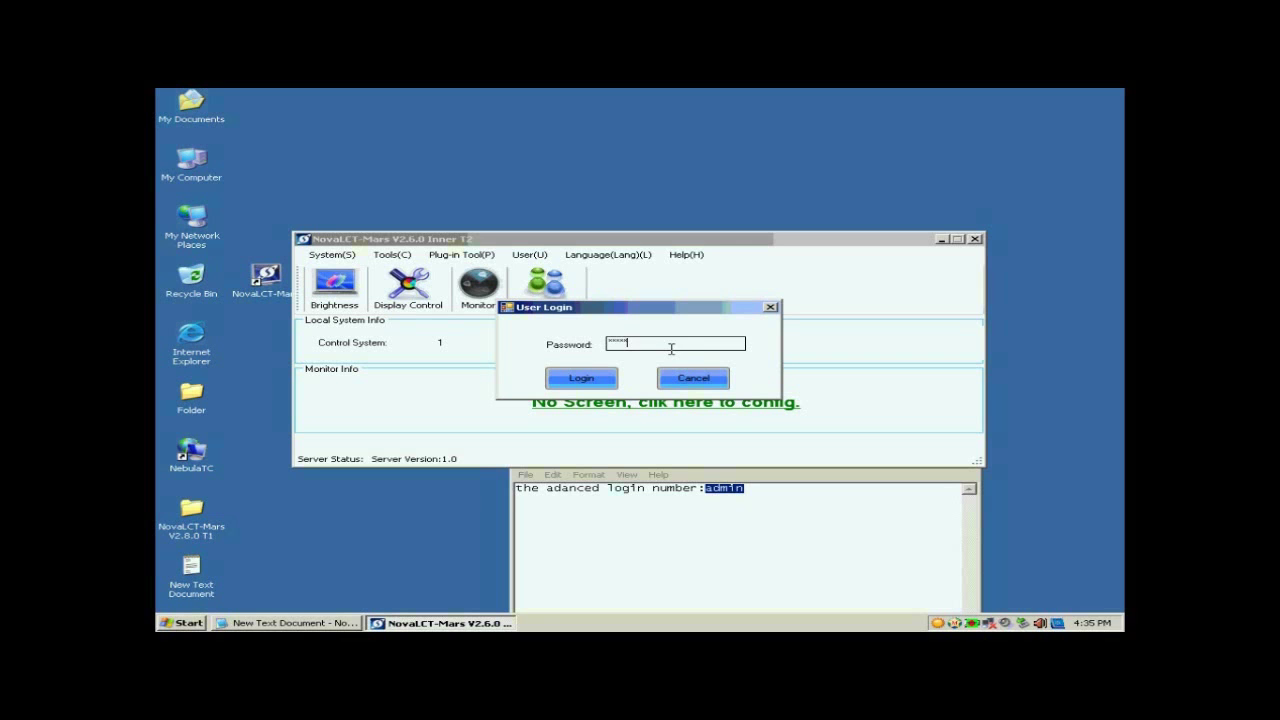
pyautogui.click(582, 379)
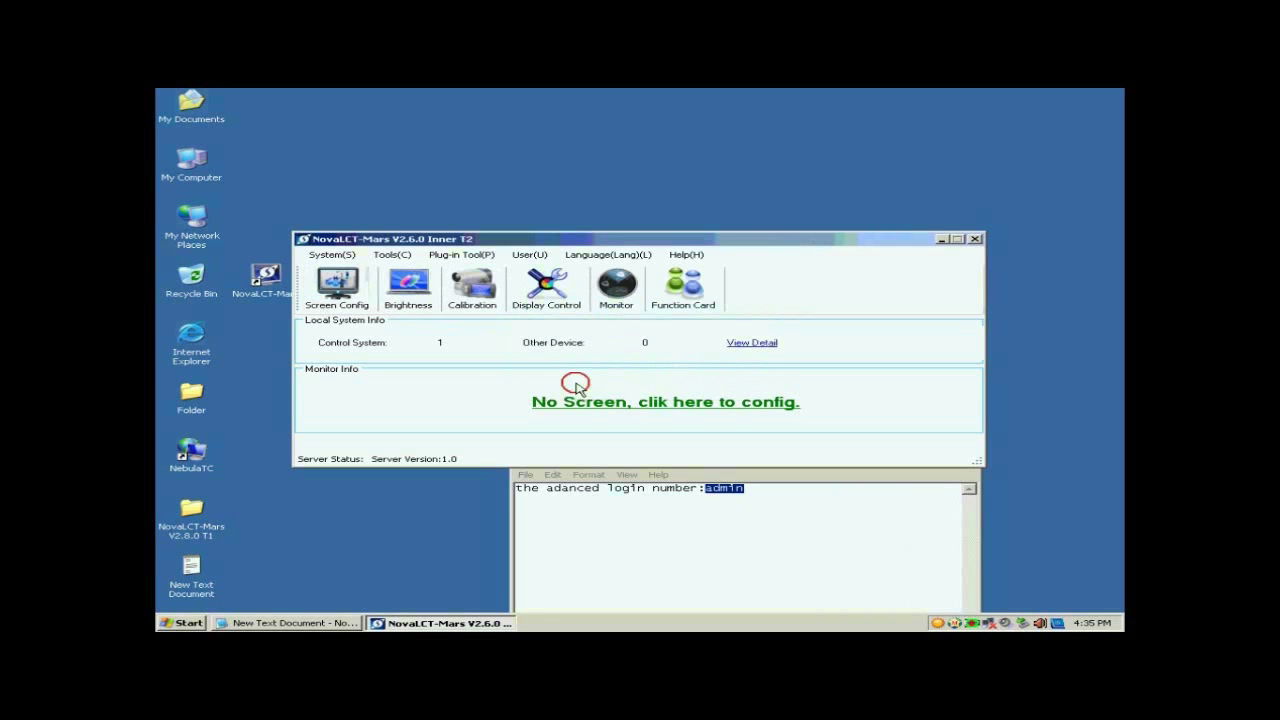
# Configure the screen on COM3 and apply a 1024 x 768 px sending-board resolution.
pyautogui.click(351, 298)
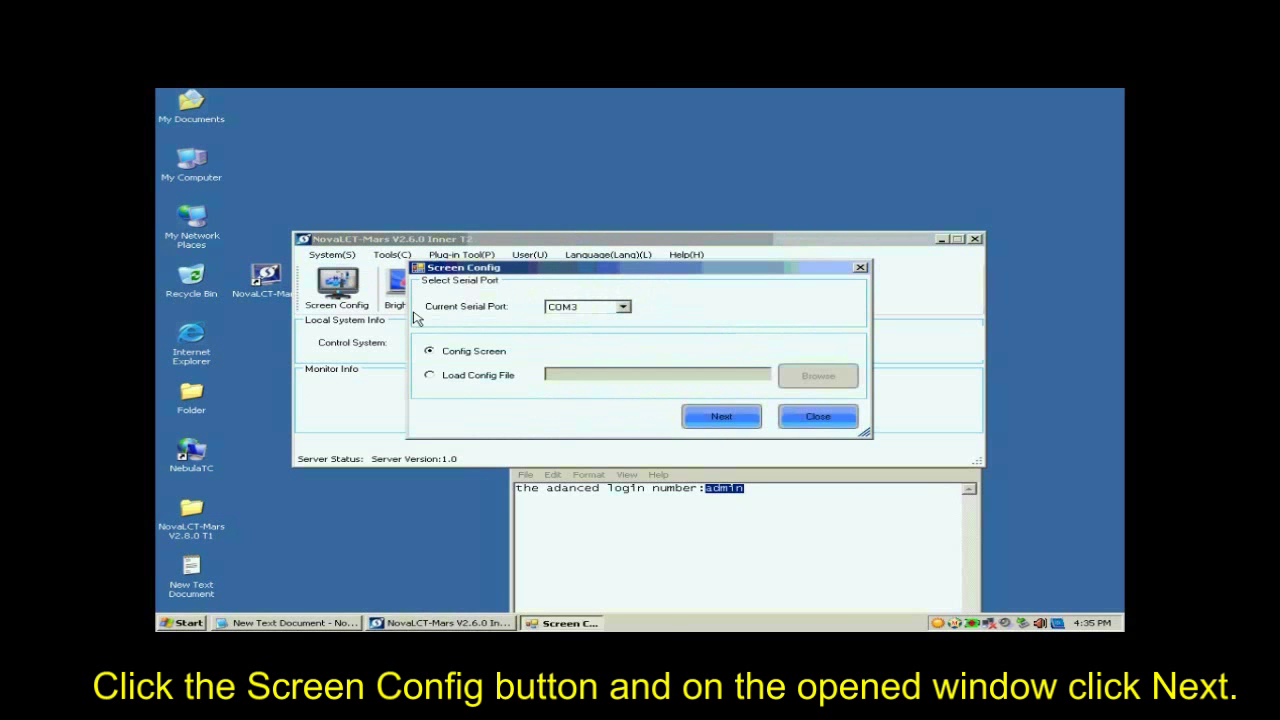
pyautogui.click(708, 424)
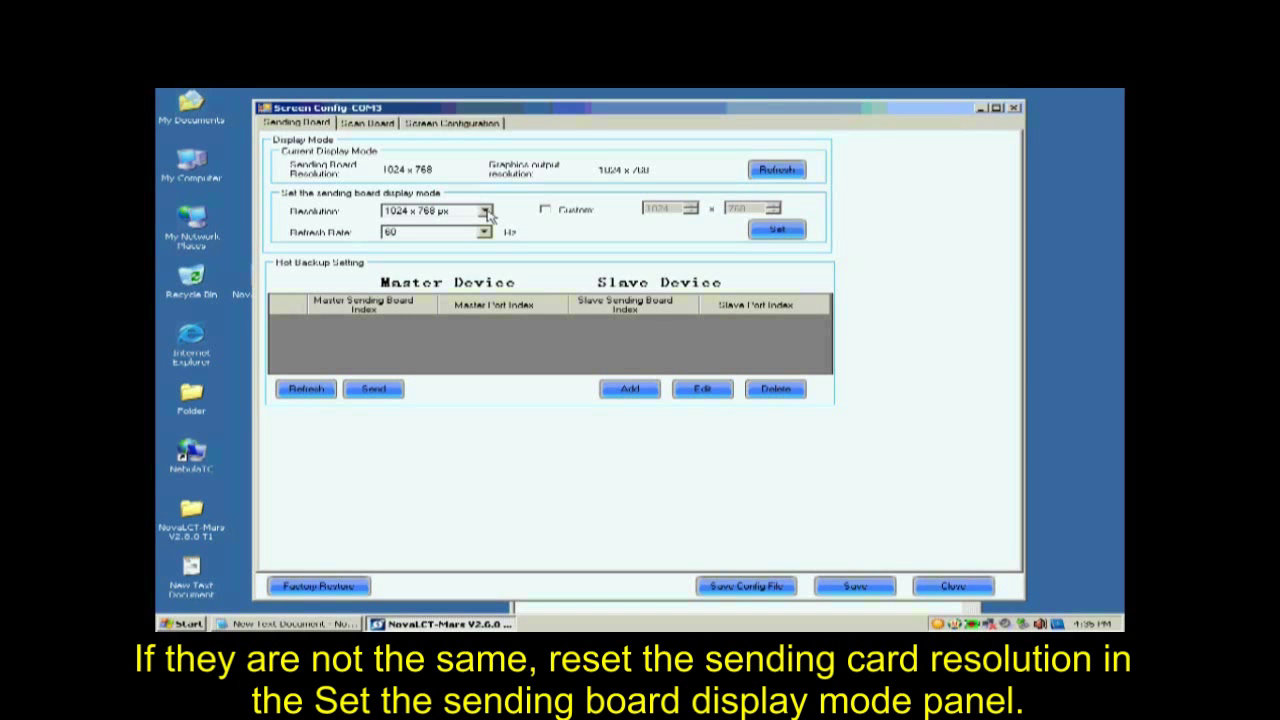
pyautogui.click(487, 215)
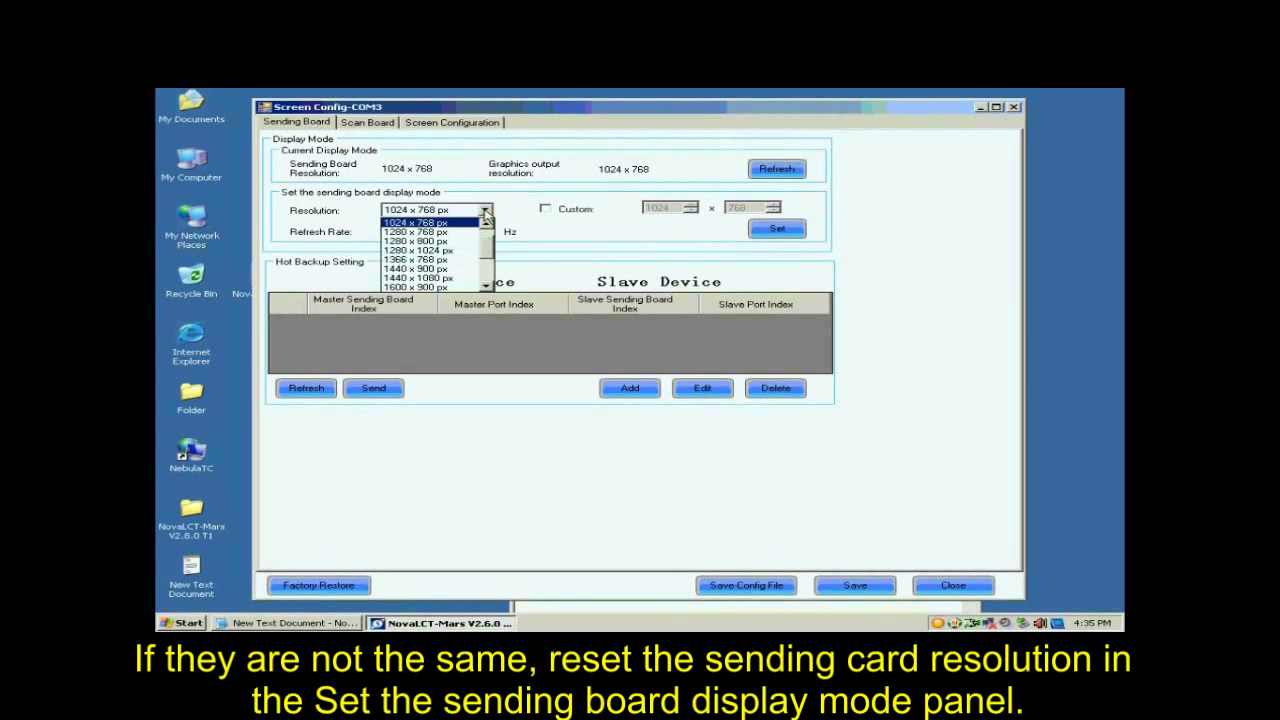
pyautogui.click(462, 222)
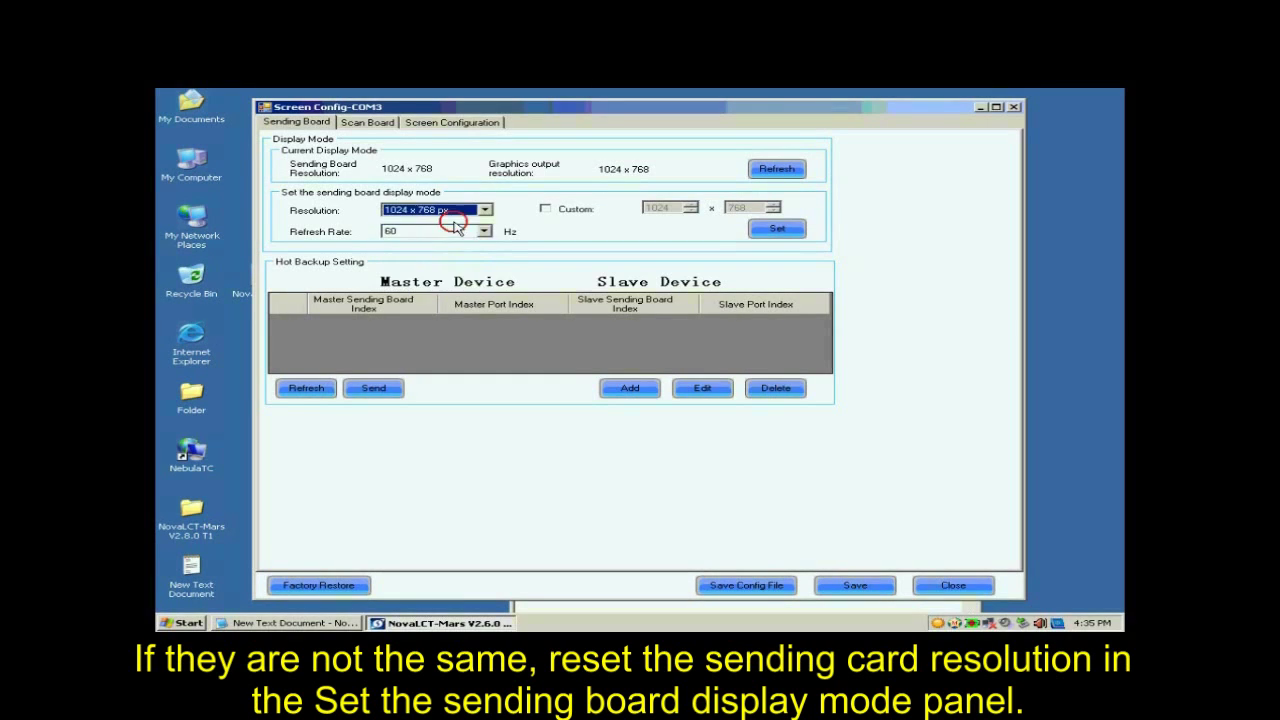
pyautogui.click(772, 228)
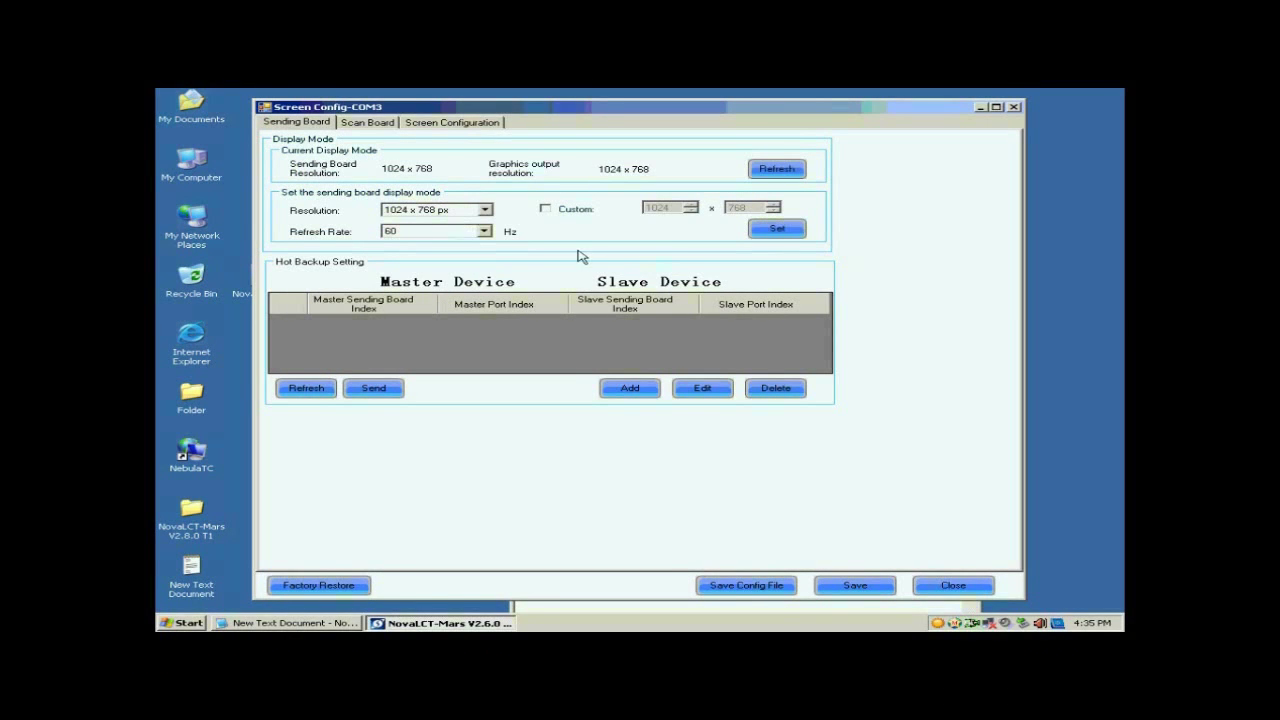
pyautogui.click(366, 122)
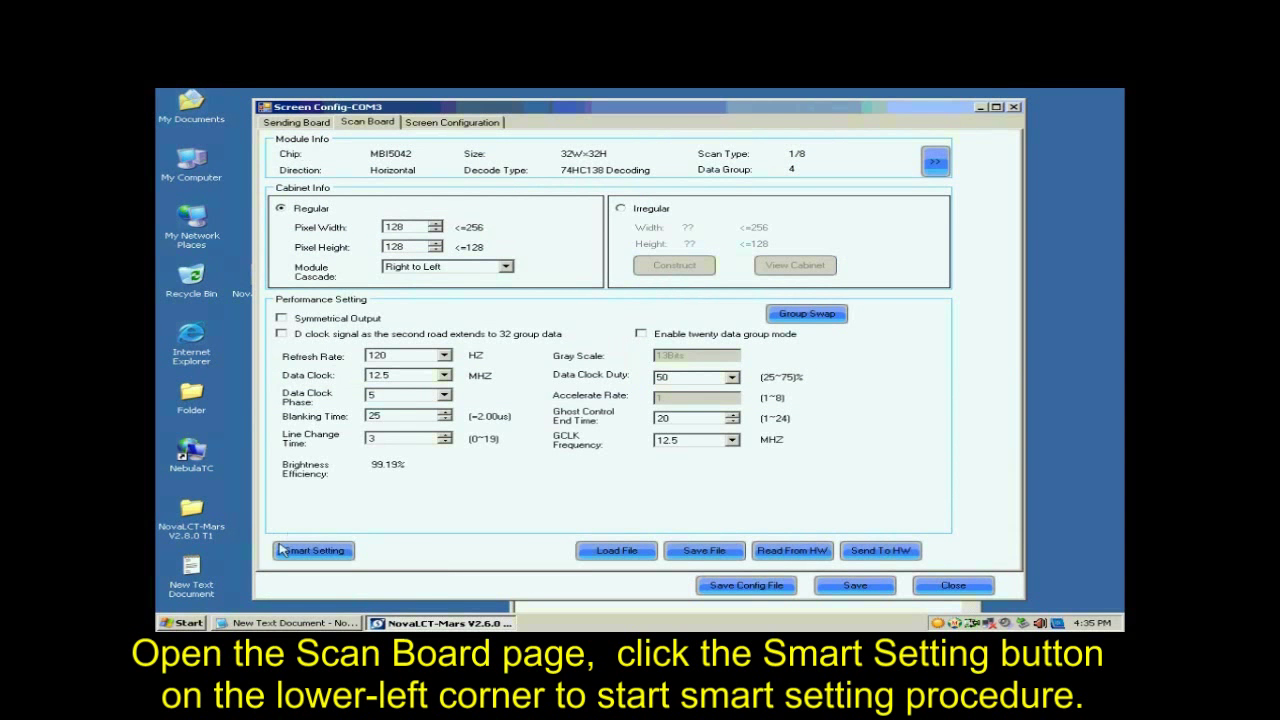
# Run Smart Setting with Option 1 and advance to Step 1.
pyautogui.click(316, 552)
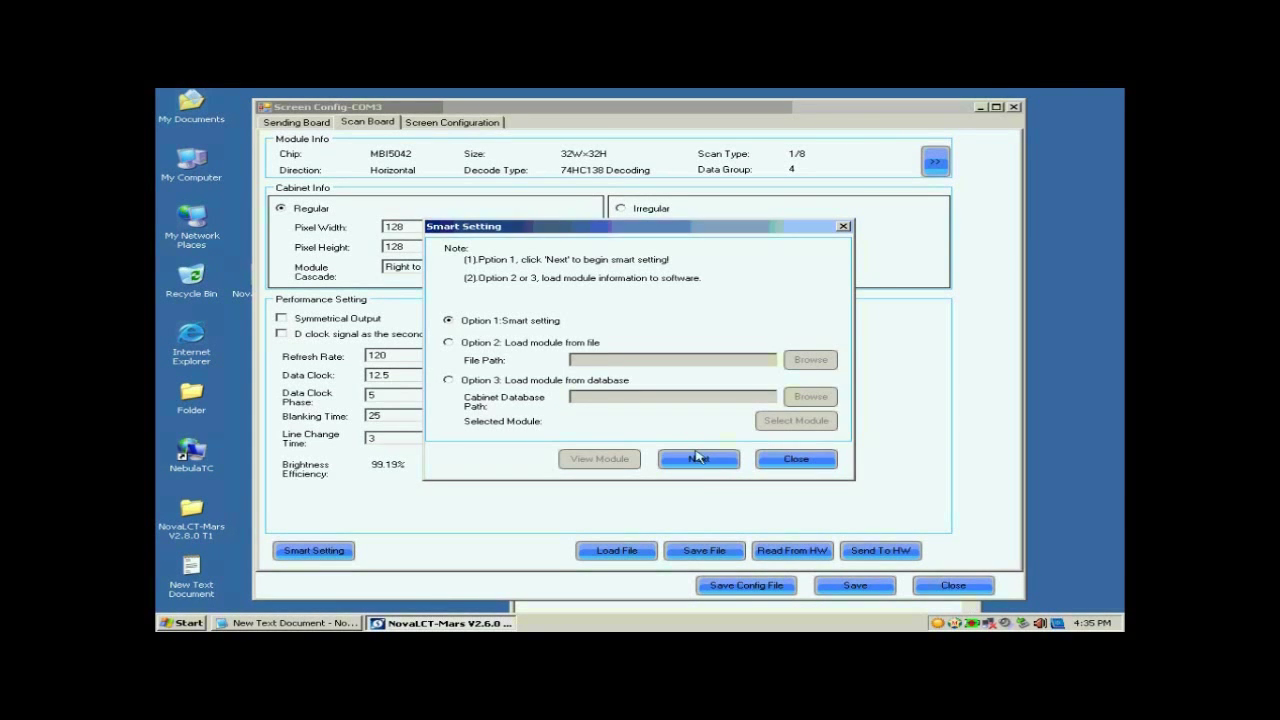
pyautogui.click(691, 460)
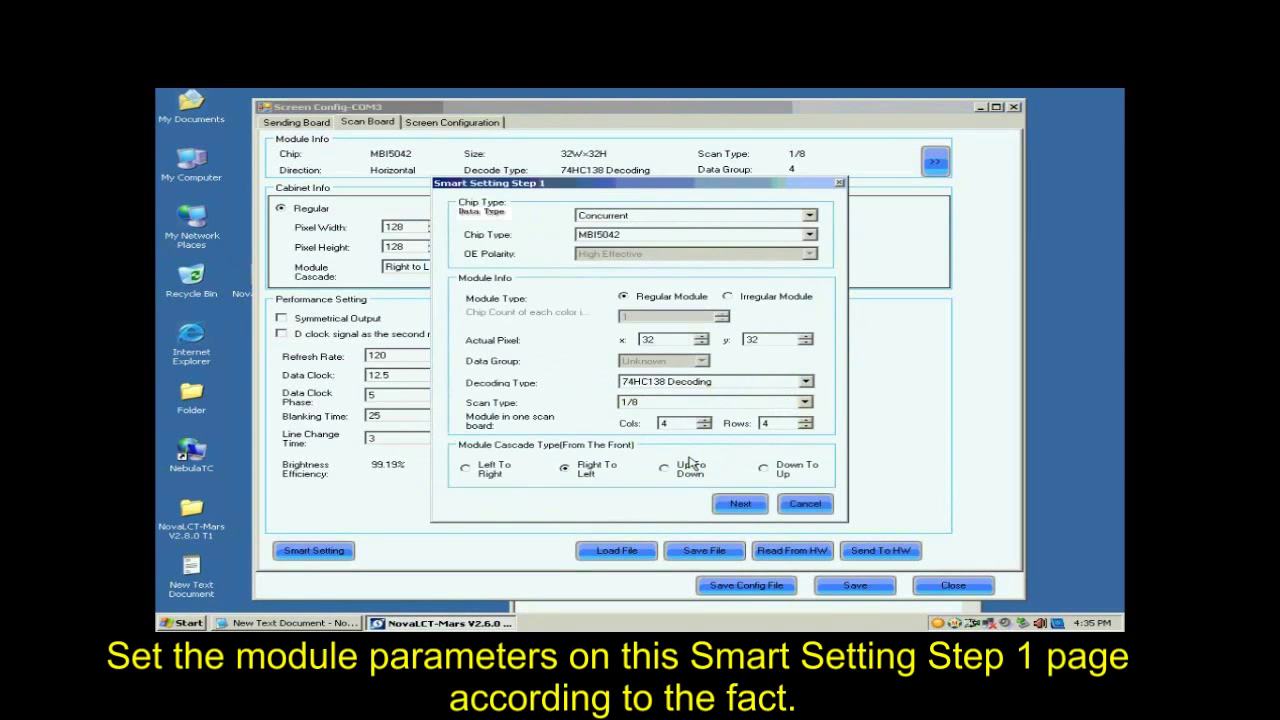
# Keep the Concurrent data type, choose the MBI5036 chip and keep 32×32 module pixels.
pyautogui.click(642, 216)
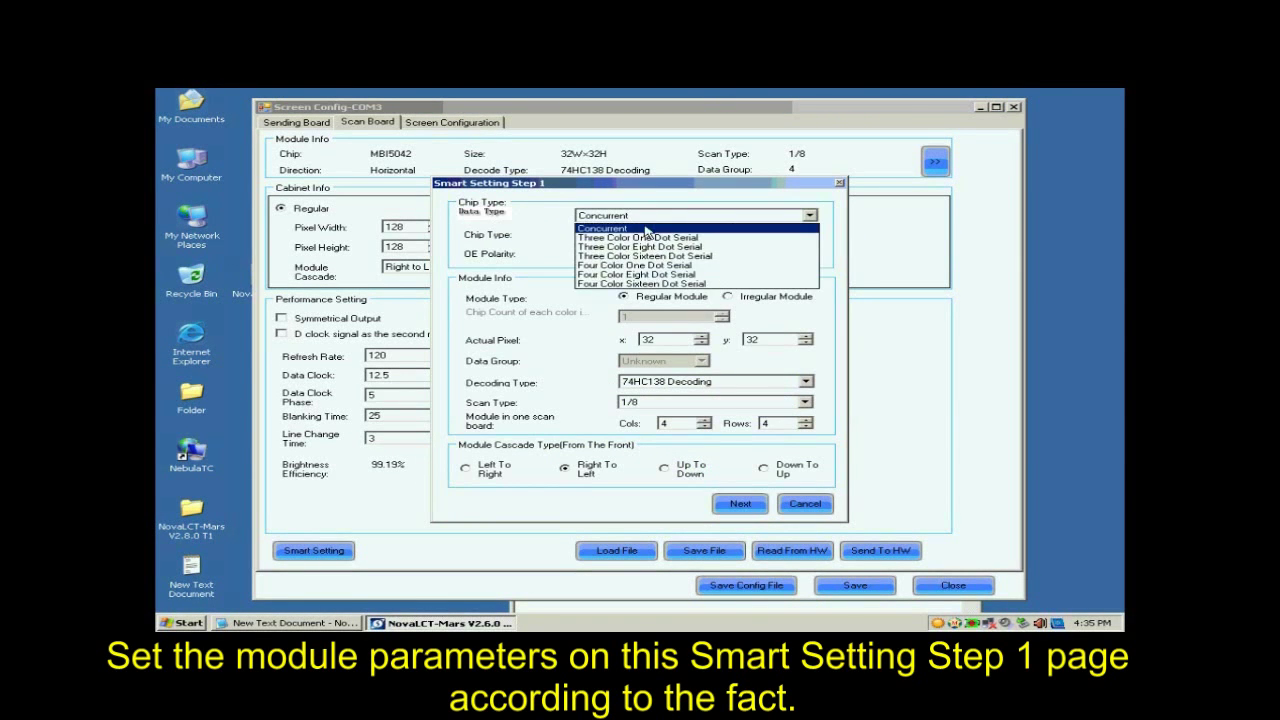
pyautogui.click(642, 218)
pyautogui.click(643, 235)
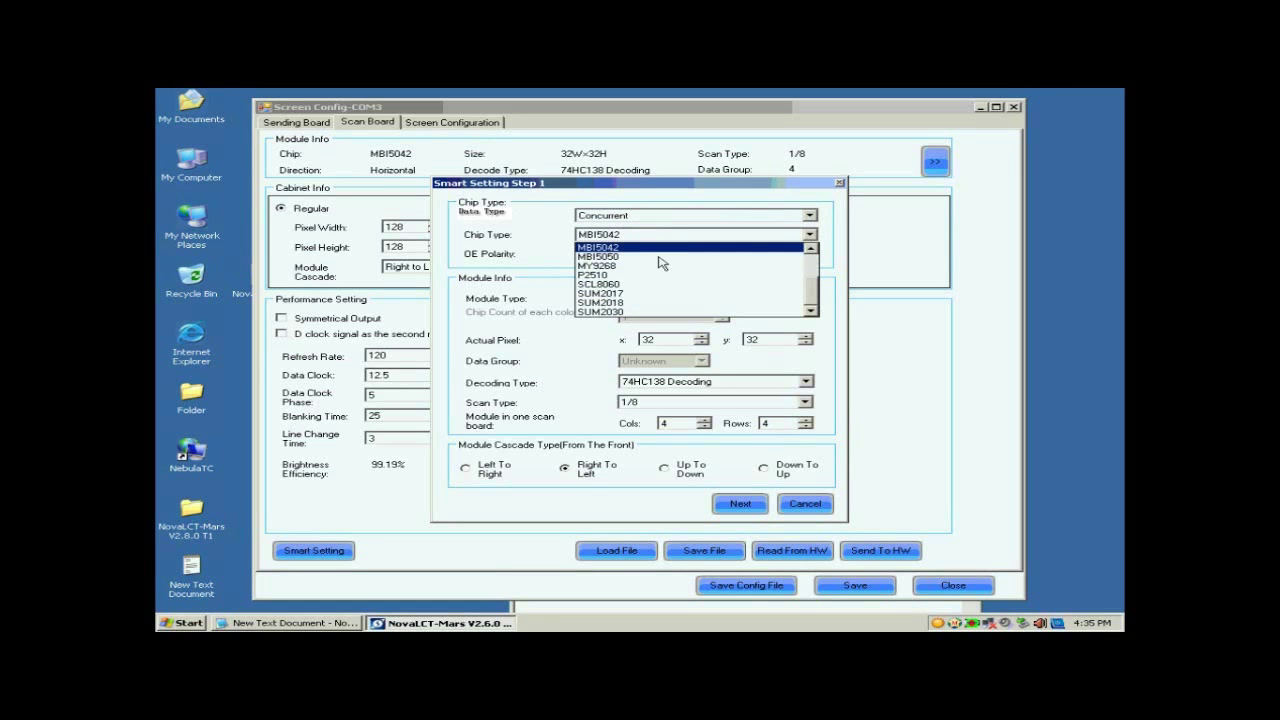
pyautogui.moveTo(808, 294); pyautogui.dragTo(812, 256)
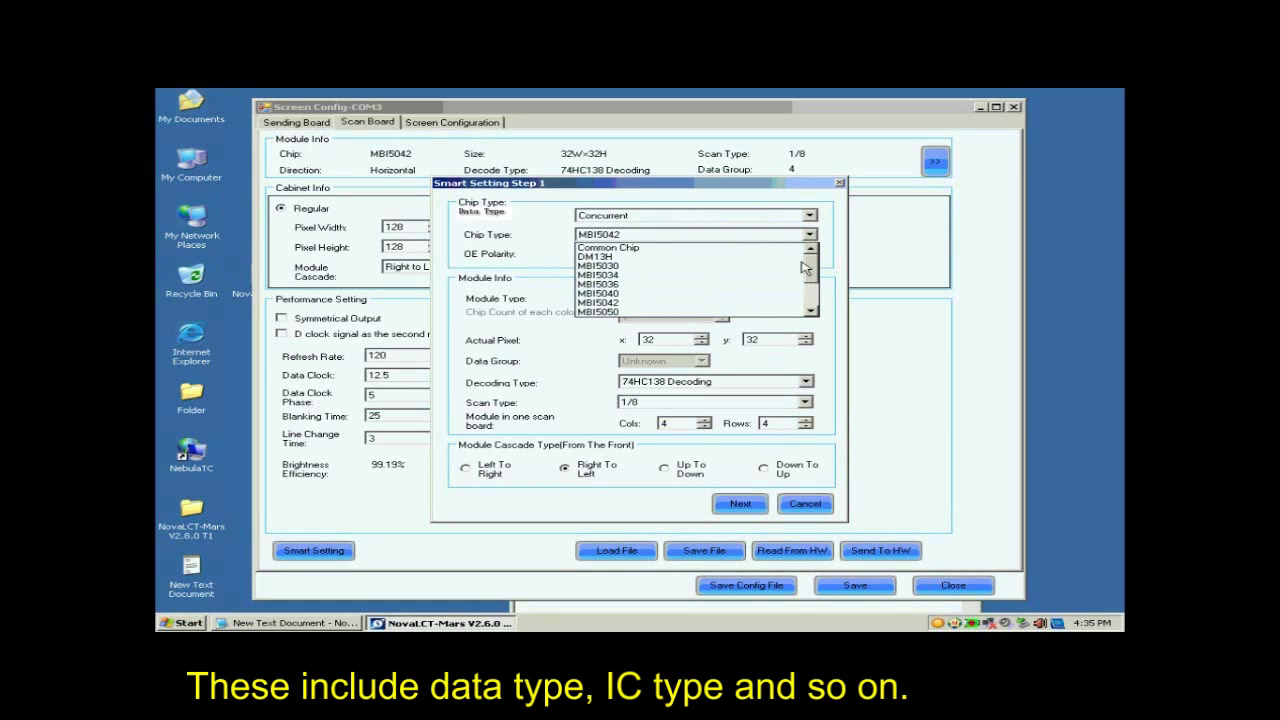
pyautogui.click(648, 289)
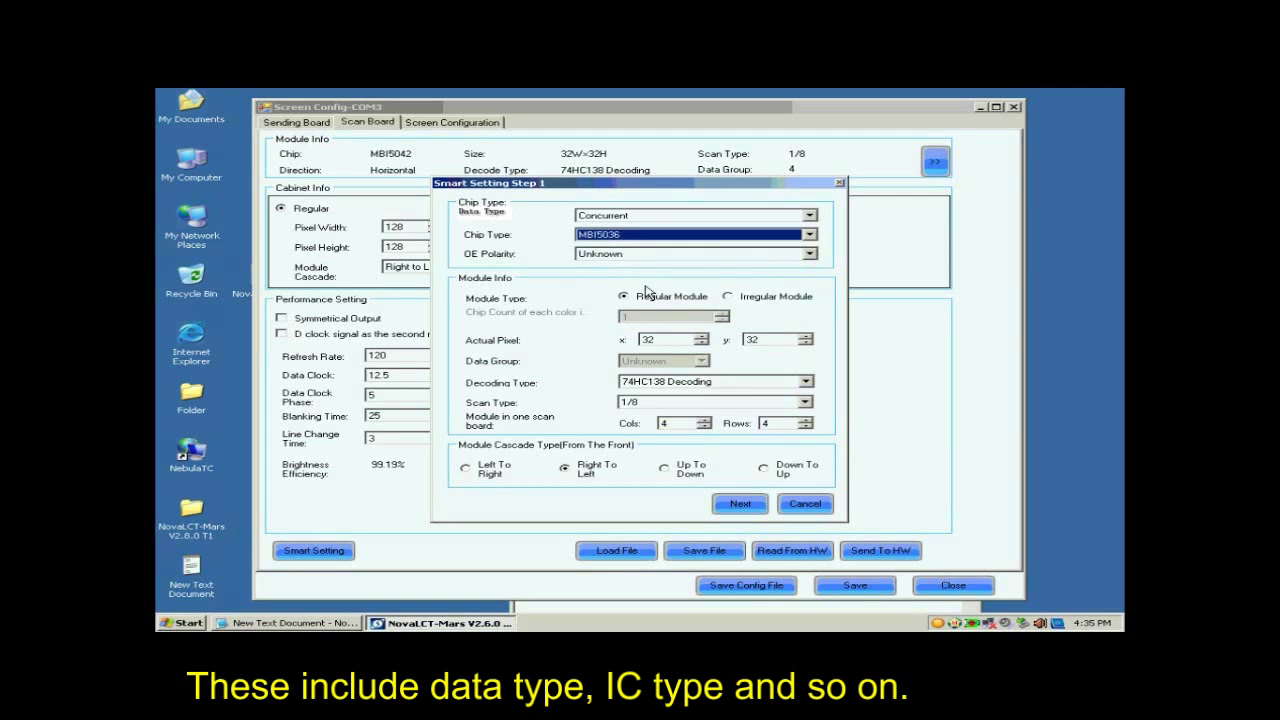
pyautogui.click(644, 298)
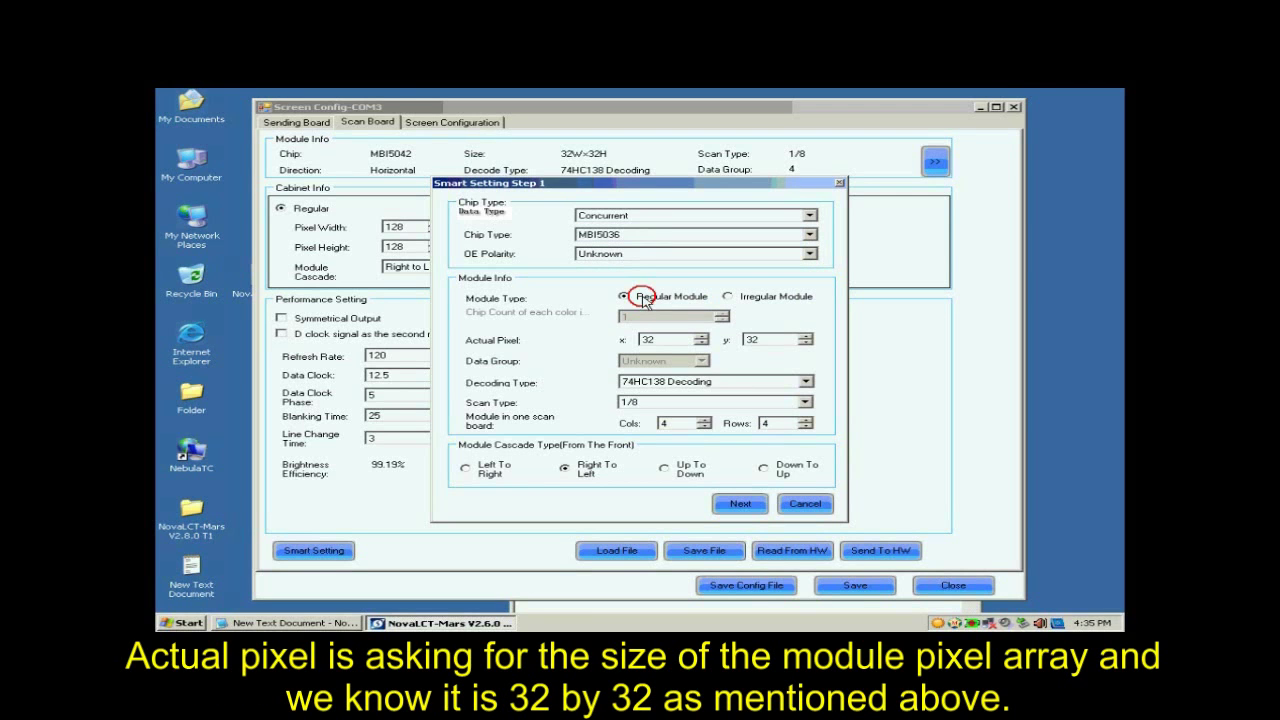
pyautogui.click(647, 340)
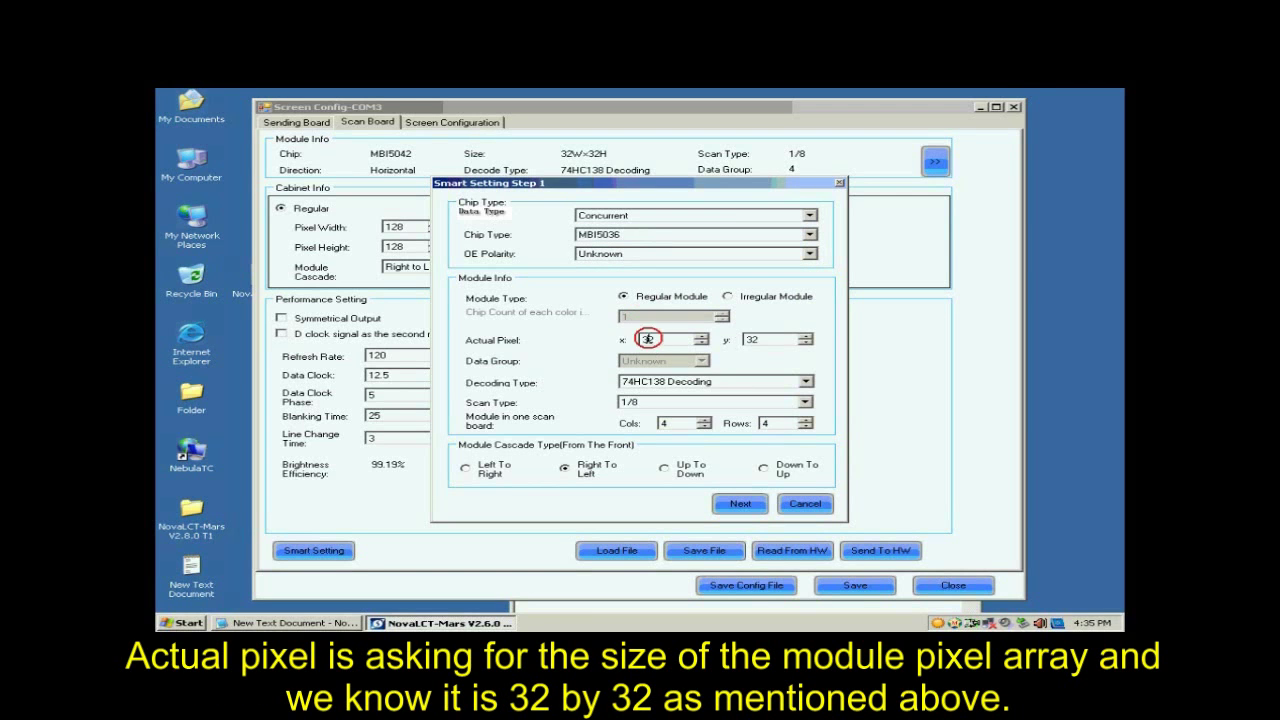
pyautogui.click(752, 339)
# Keep 74HC138 decoding and set the scan type to Unknown.
pyautogui.click(678, 387)
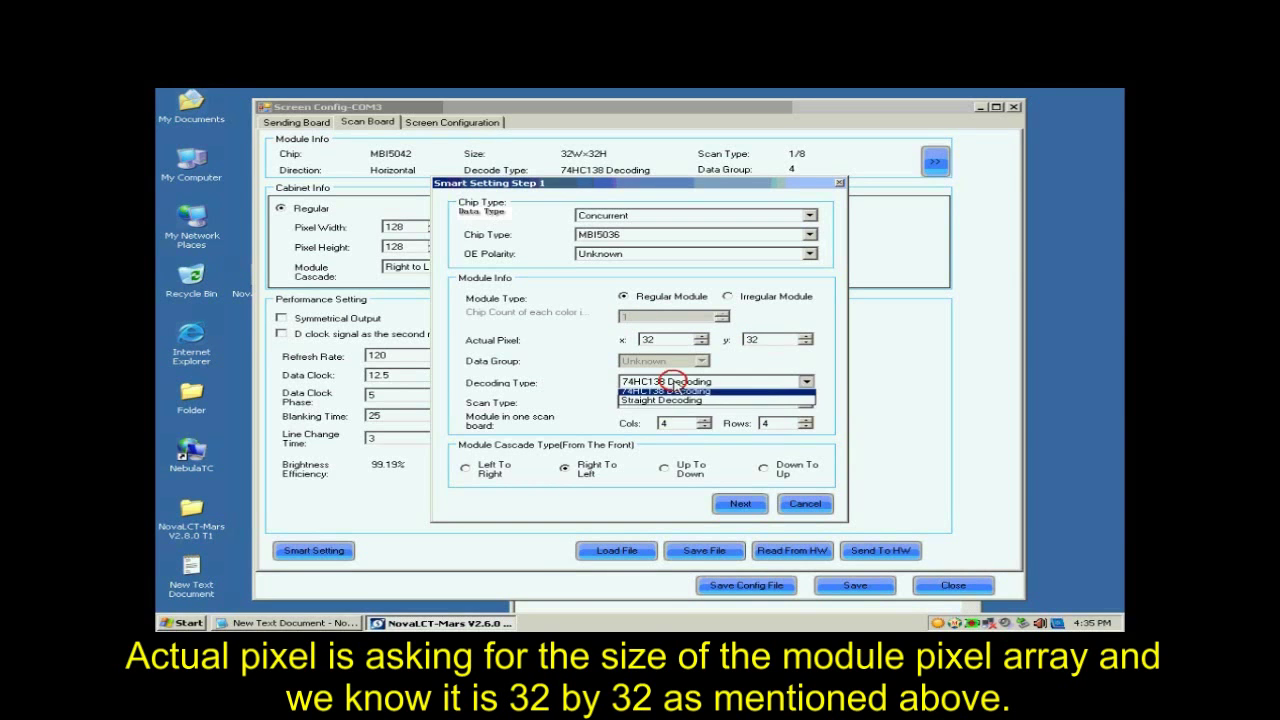
pyautogui.click(679, 403)
pyautogui.click(680, 403)
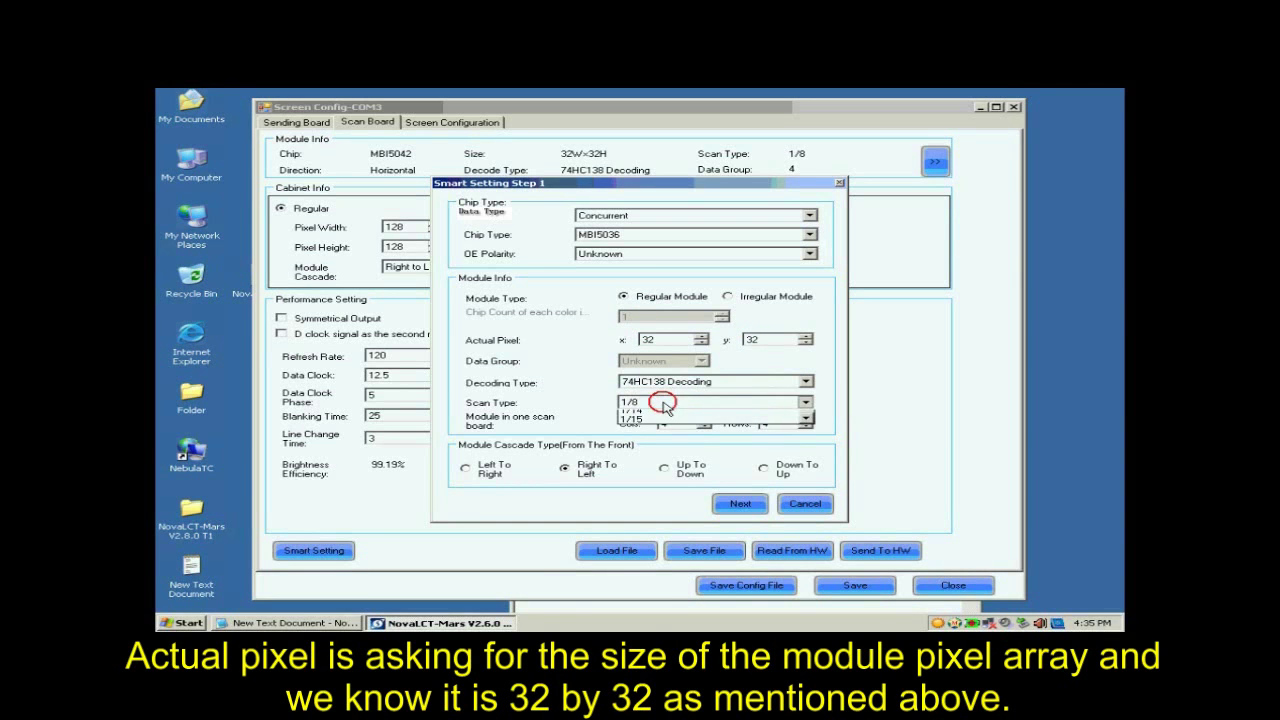
pyautogui.click(686, 405)
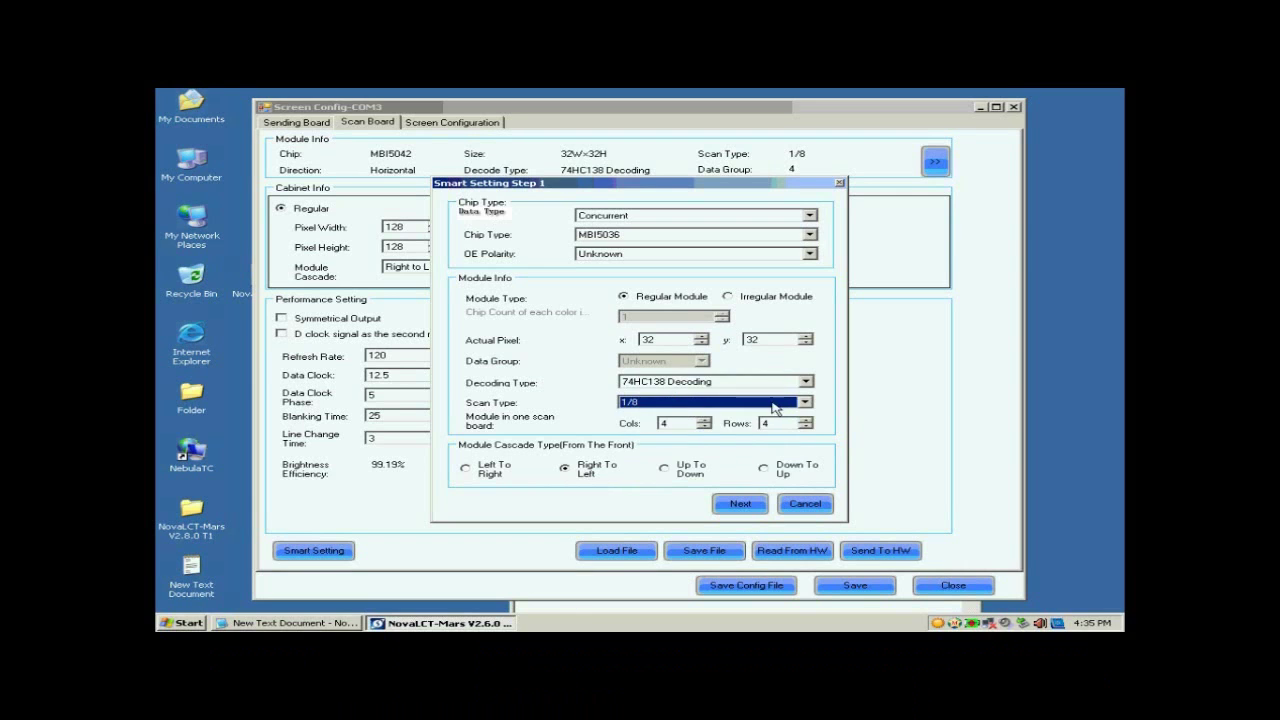
pyautogui.click(778, 404)
pyautogui.moveTo(812, 463); pyautogui.dragTo(806, 428)
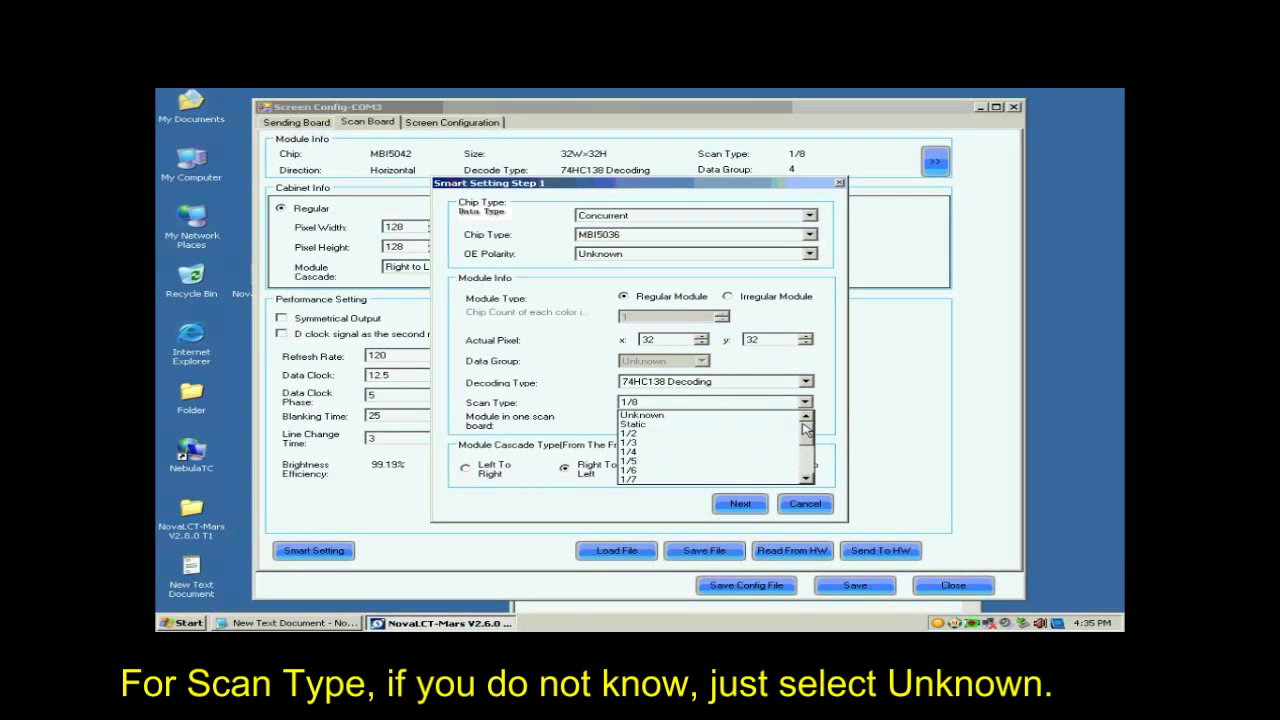
pyautogui.click(755, 415)
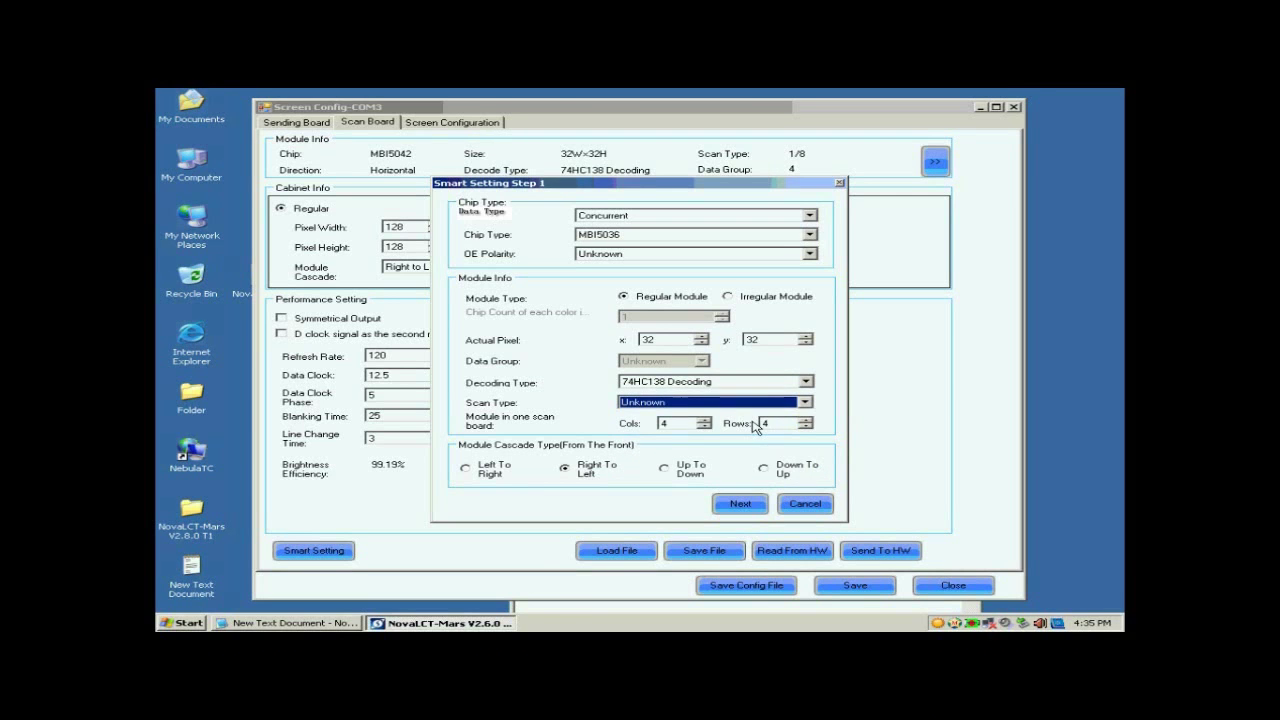
# Set modules per scan board to 1 column by 1 row with right-to-left cascade.
pyautogui.doubleClick(668, 423)
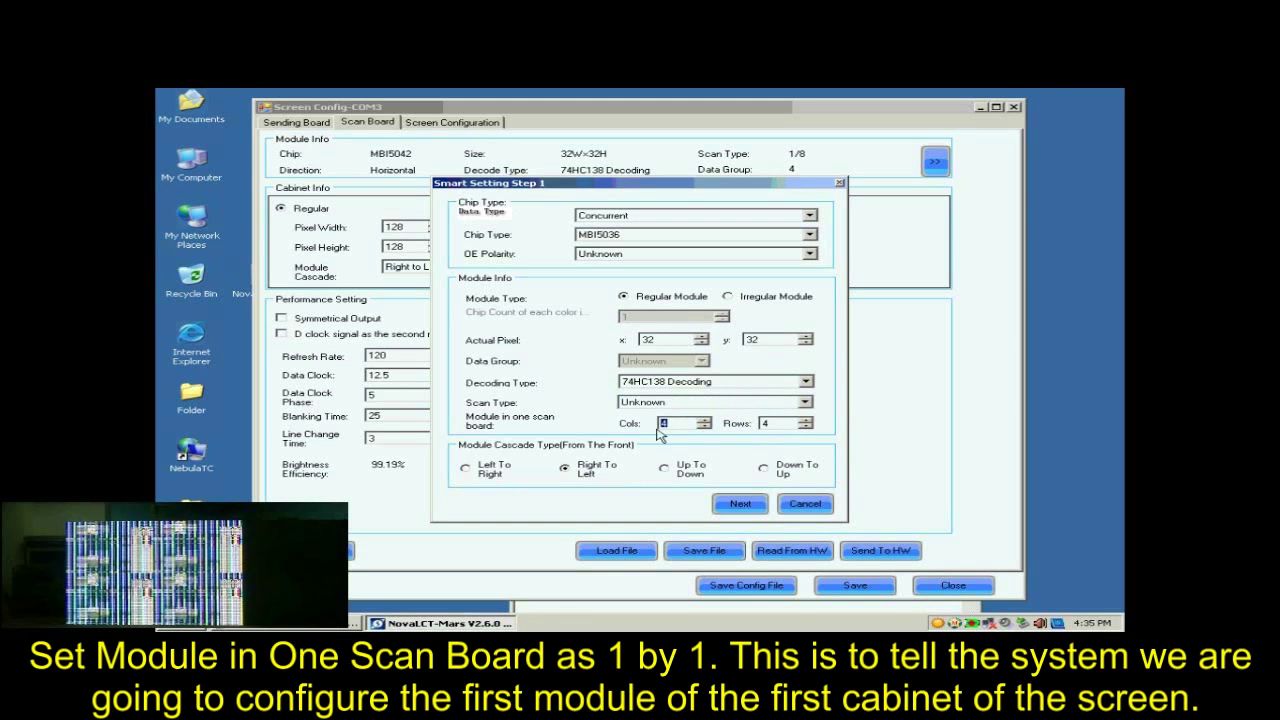
pyautogui.write('1')
pyautogui.doubleClick(770, 423)
pyautogui.write('1')
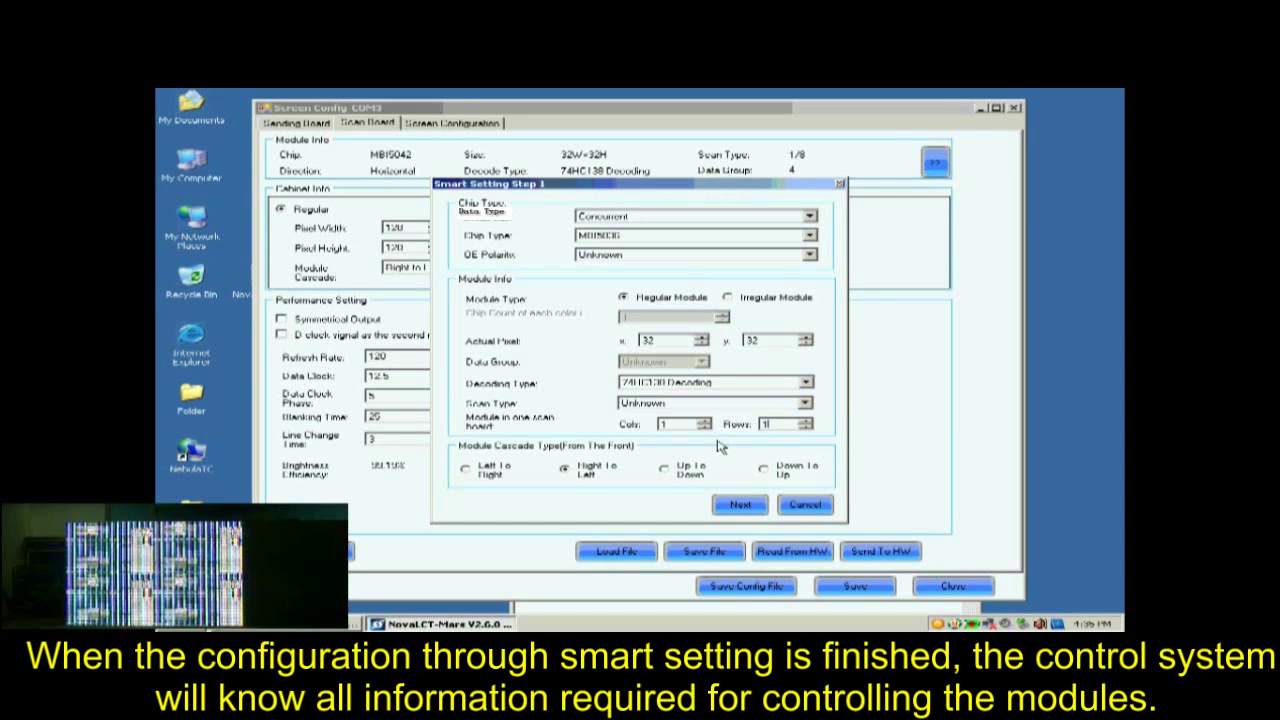
pyautogui.click(585, 471)
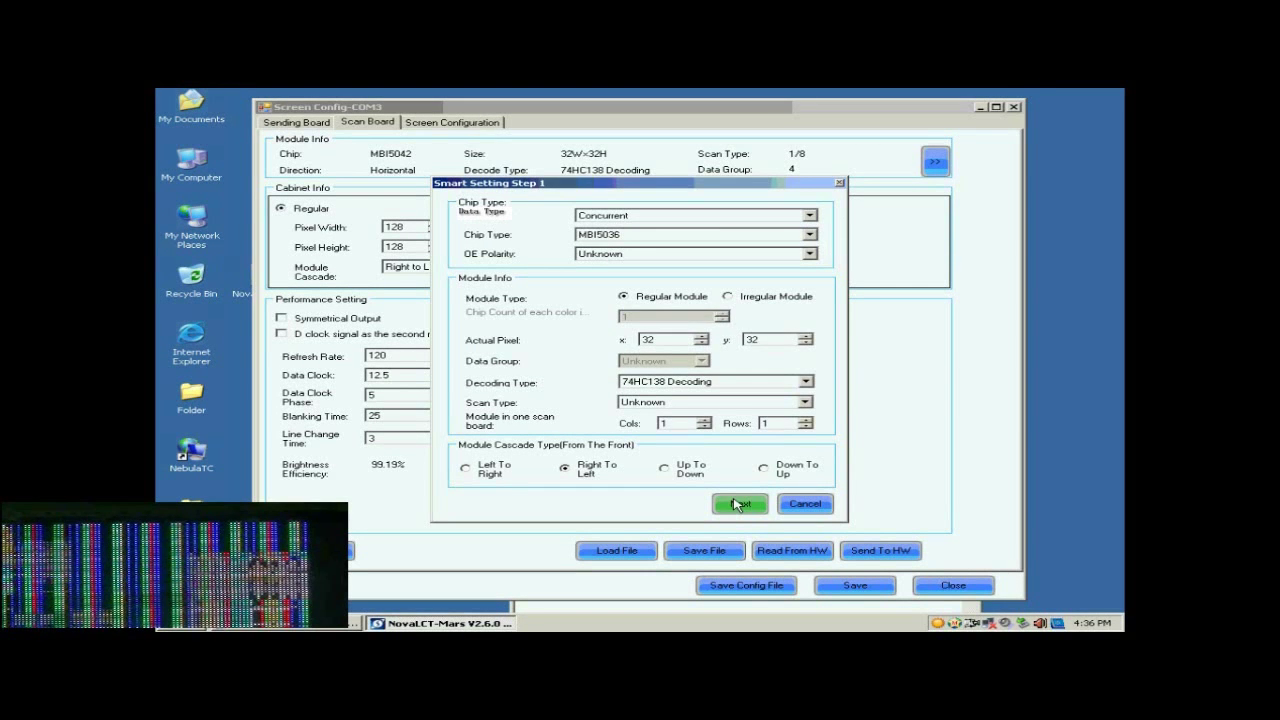
# Accept Step 1 and answer Step 2 with the module showing Black.
pyautogui.click(737, 508)
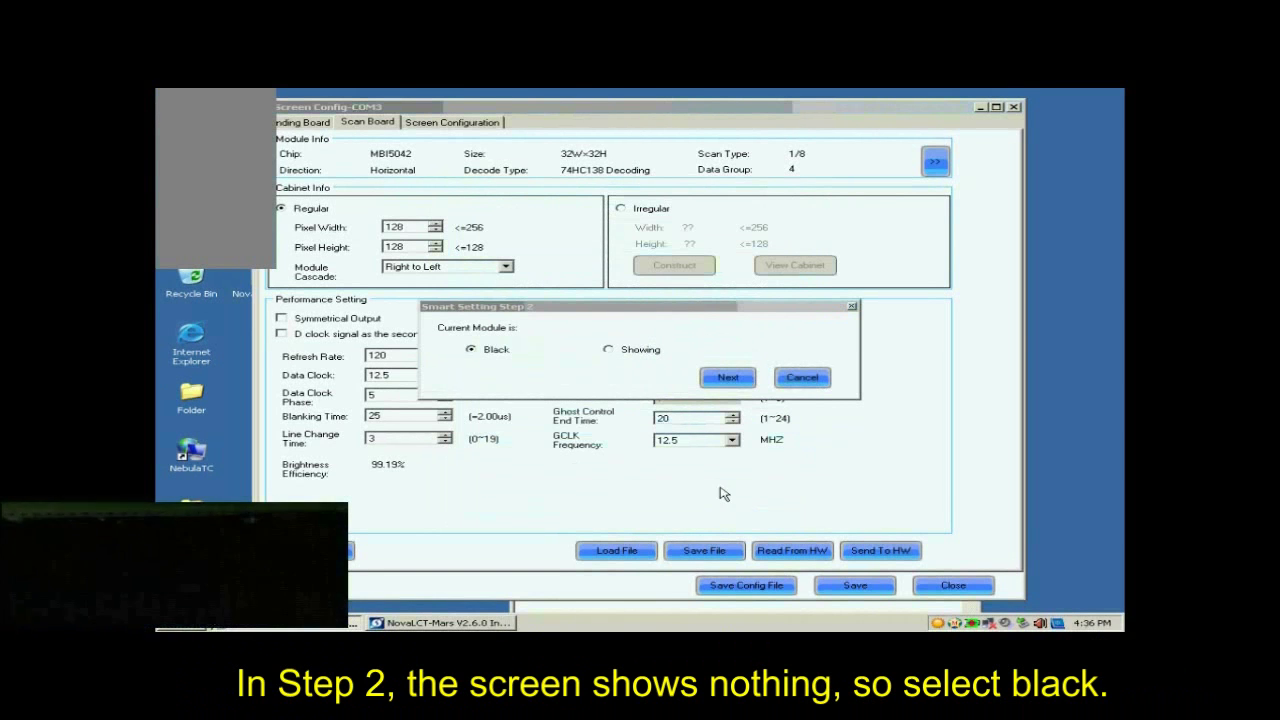
pyautogui.click(722, 381)
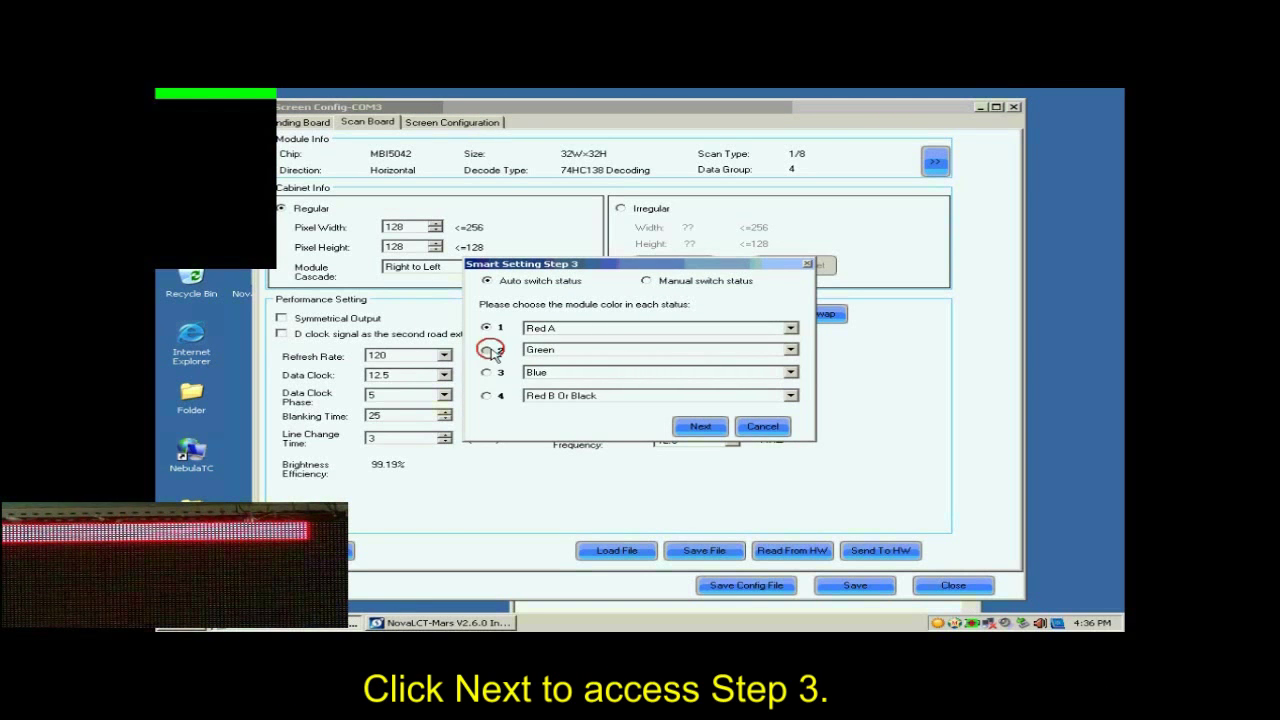
# Test the Green, Blue and Red B Or Black status colours, then accept them.
pyautogui.click(487, 350)
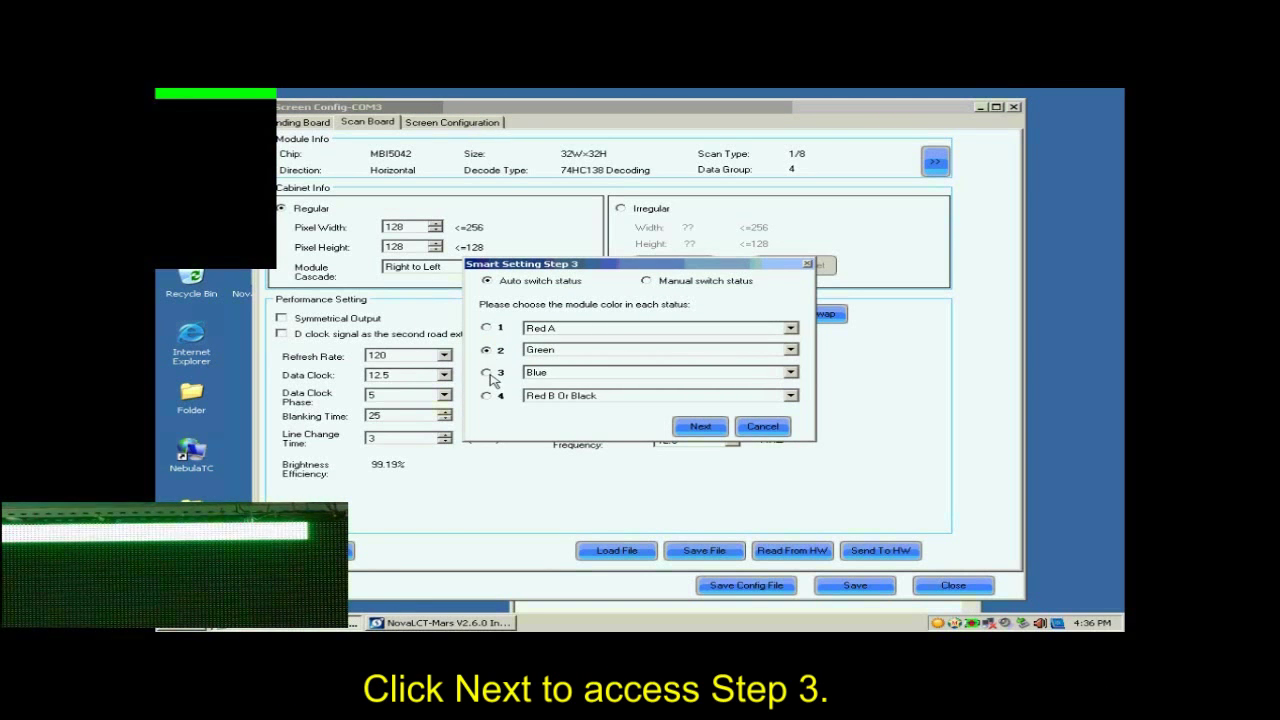
pyautogui.click(487, 373)
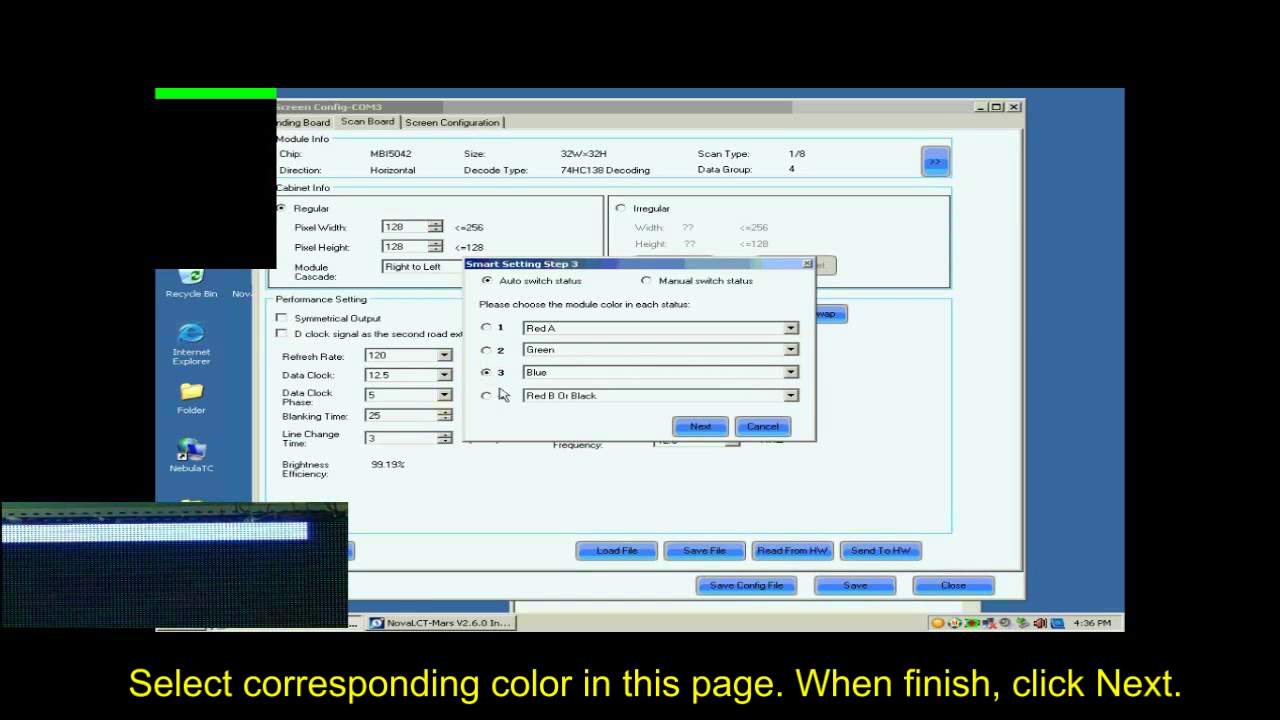
pyautogui.click(487, 396)
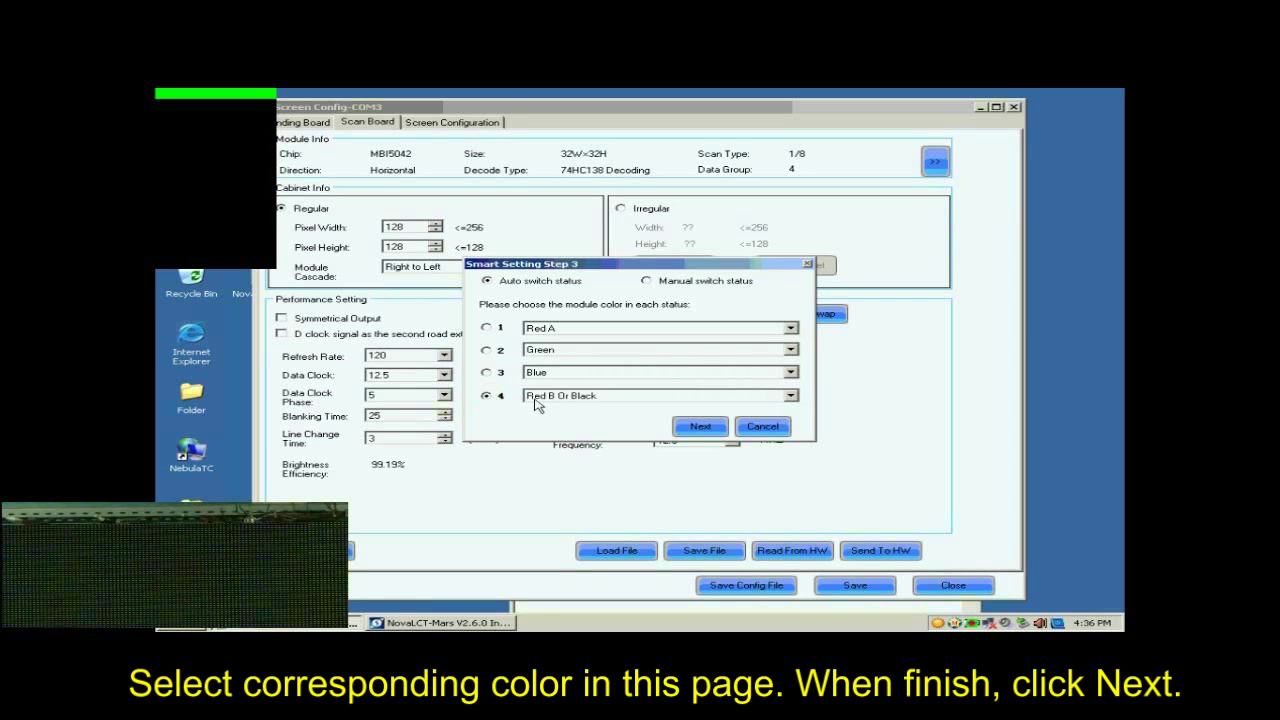
pyautogui.click(700, 426)
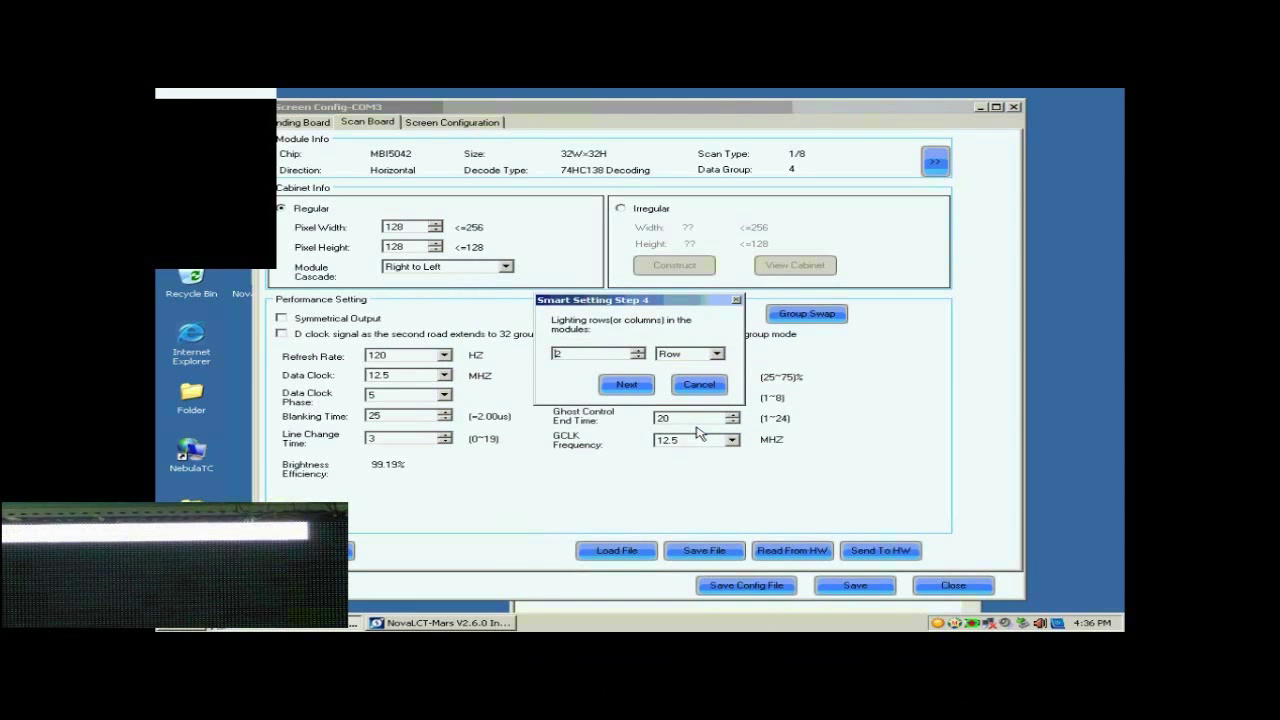
# Enter 8 lighting rows in Step 4 and 1 lighting row in Step 5.
pyautogui.doubleClick(583, 357)
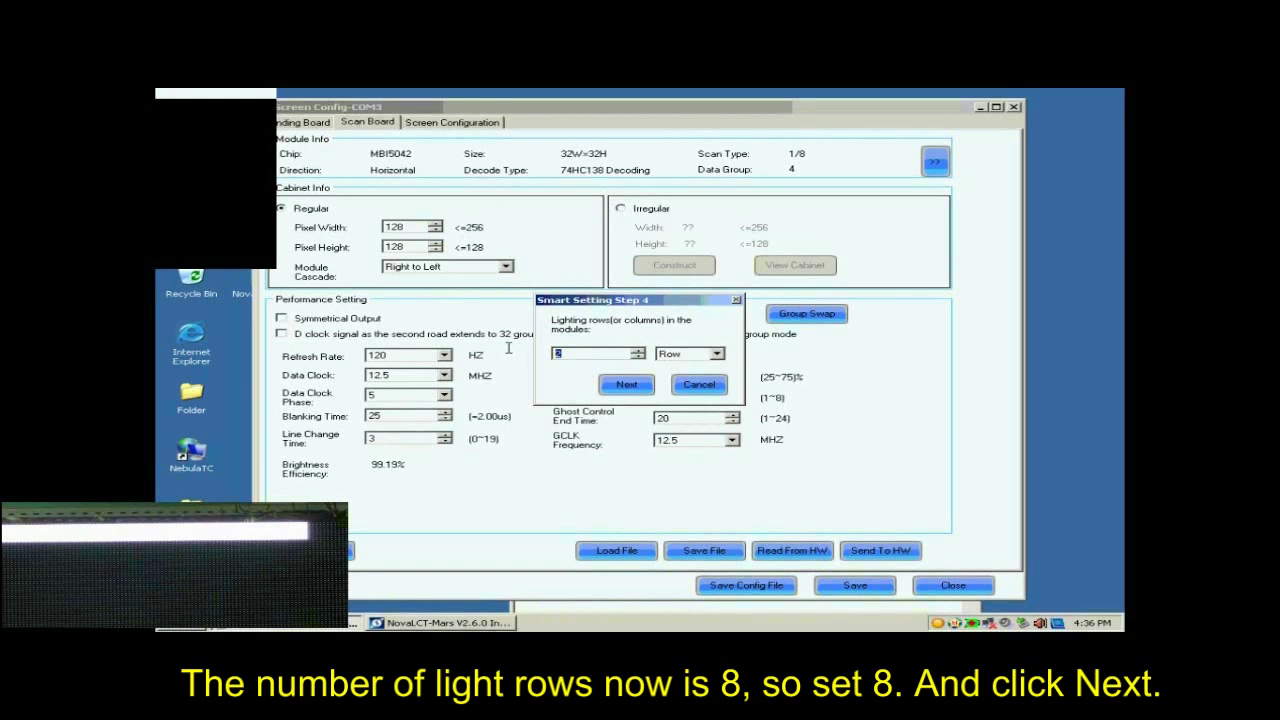
pyautogui.click(631, 387)
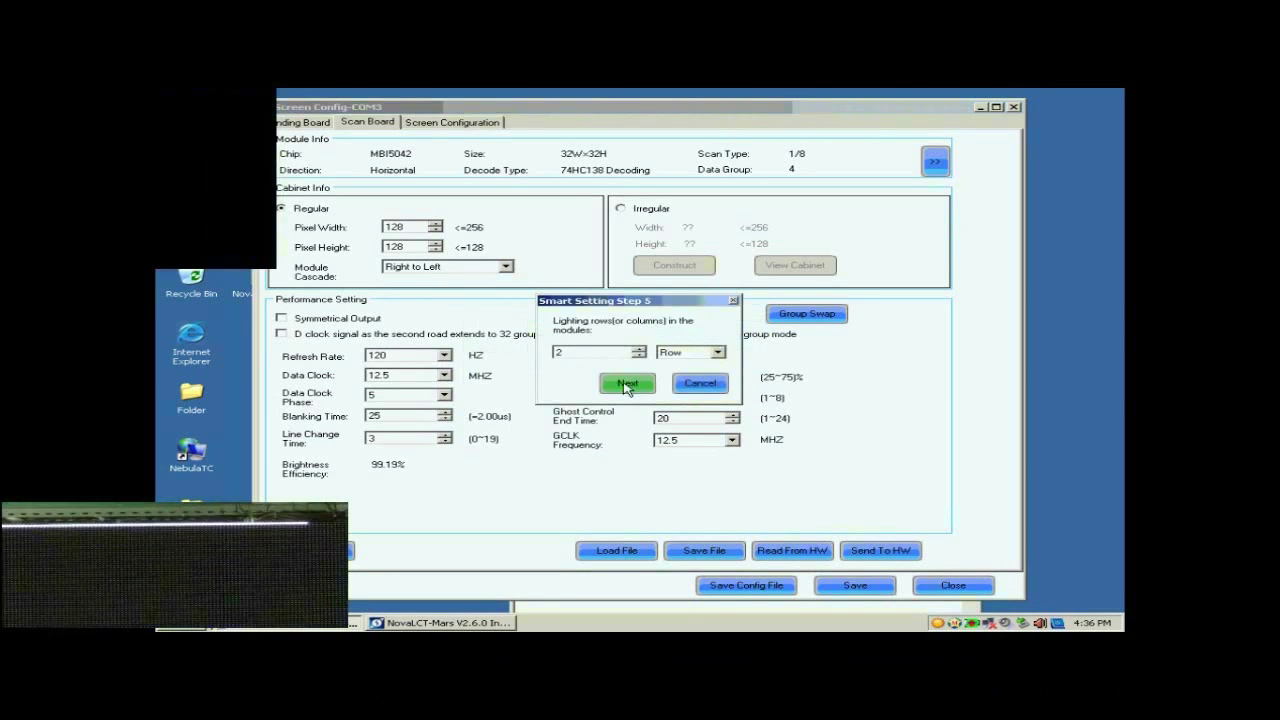
pyautogui.doubleClick(594, 358)
pyautogui.write('1')
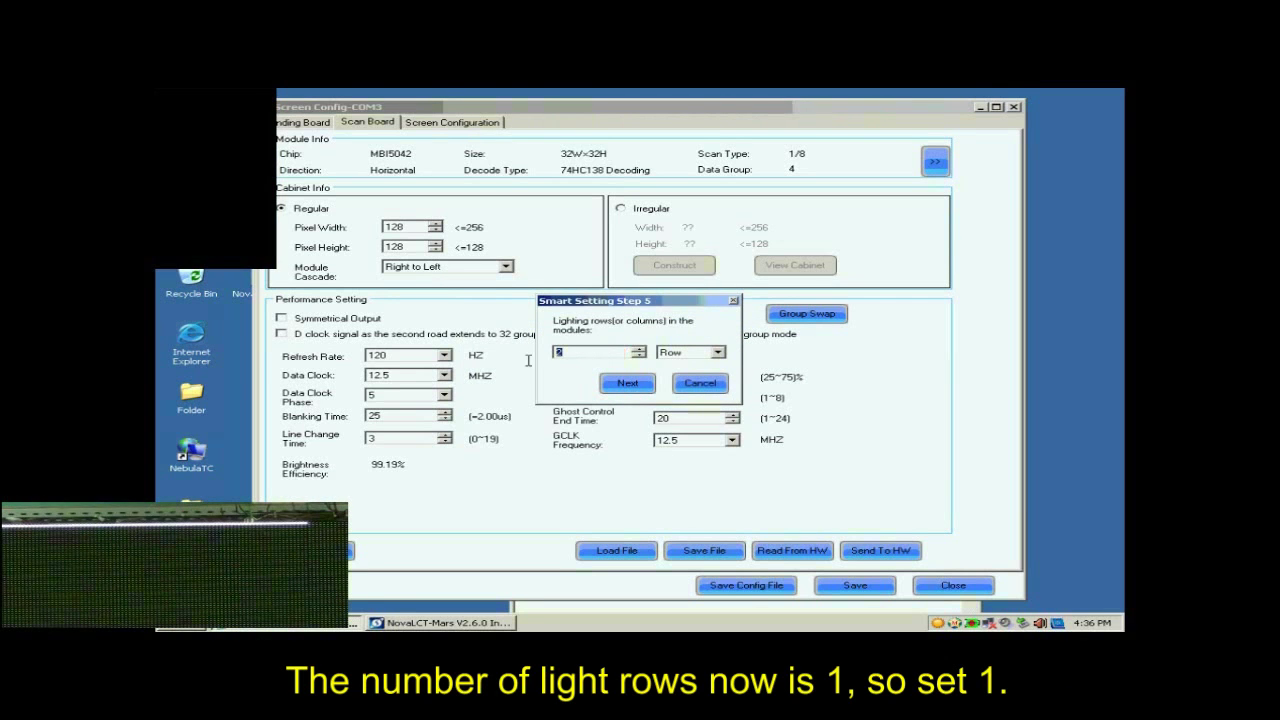
pyautogui.click(626, 386)
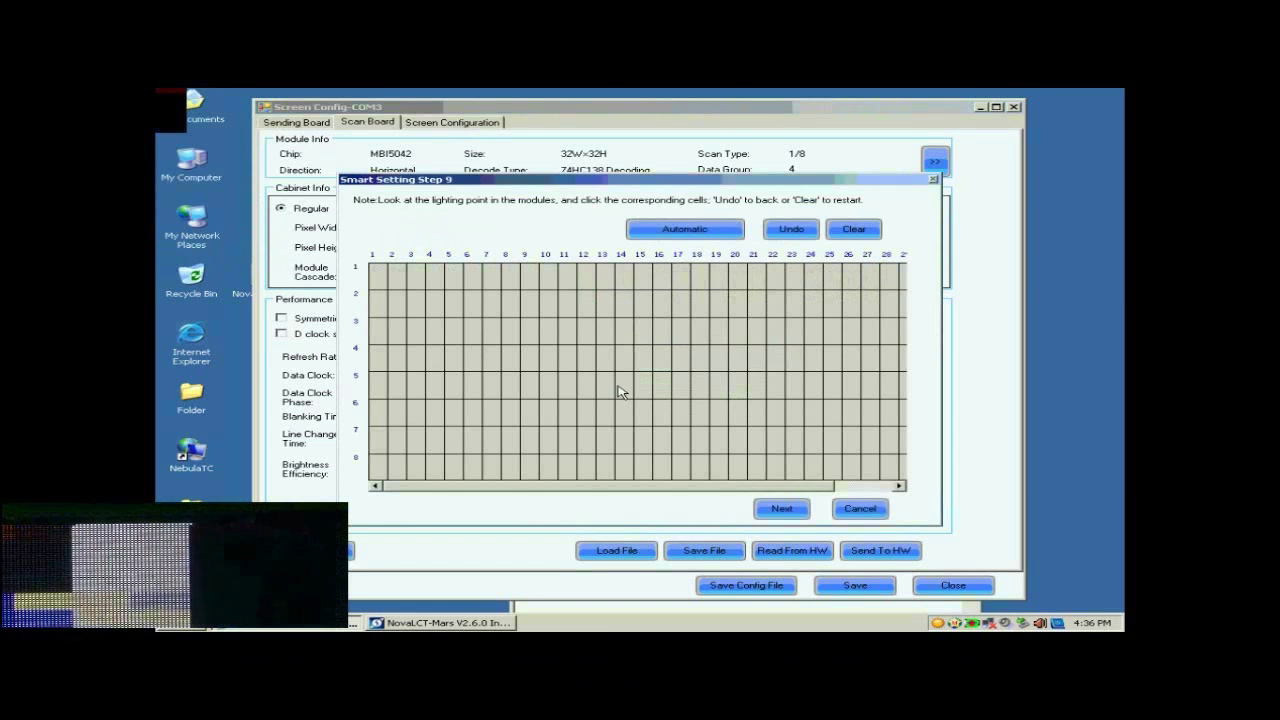
# Mark row 1's blinking pixels across columns 1–17, then auto-fill the rest of the row.
pyautogui.click(380, 283)
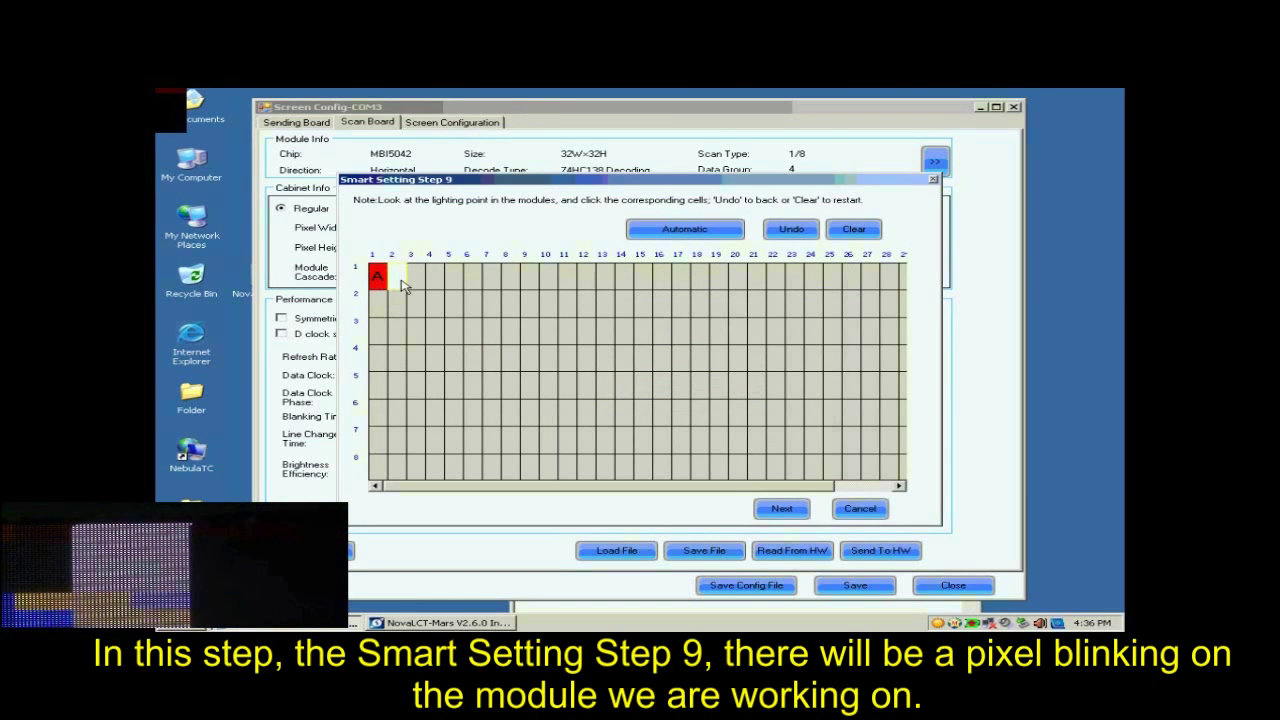
pyautogui.click(400, 280)
pyautogui.click(418, 284)
pyautogui.click(436, 284)
pyautogui.click(455, 284)
pyautogui.click(472, 282)
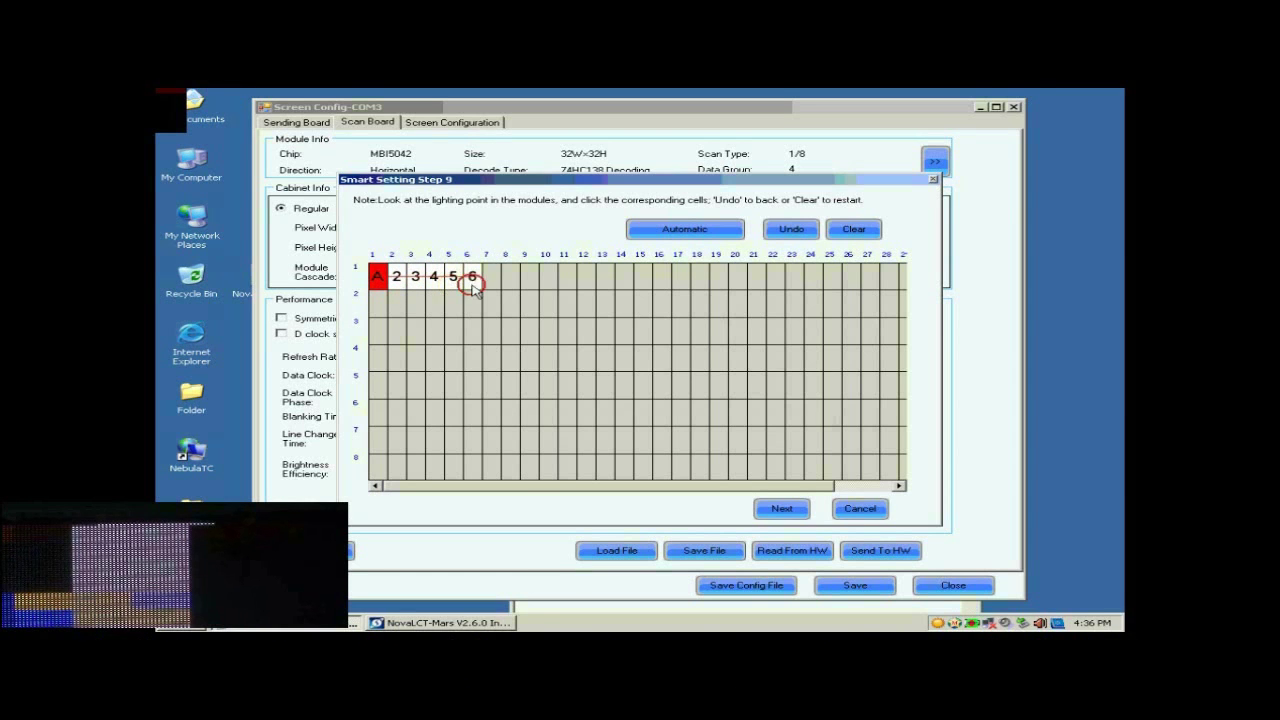
pyautogui.click(491, 282)
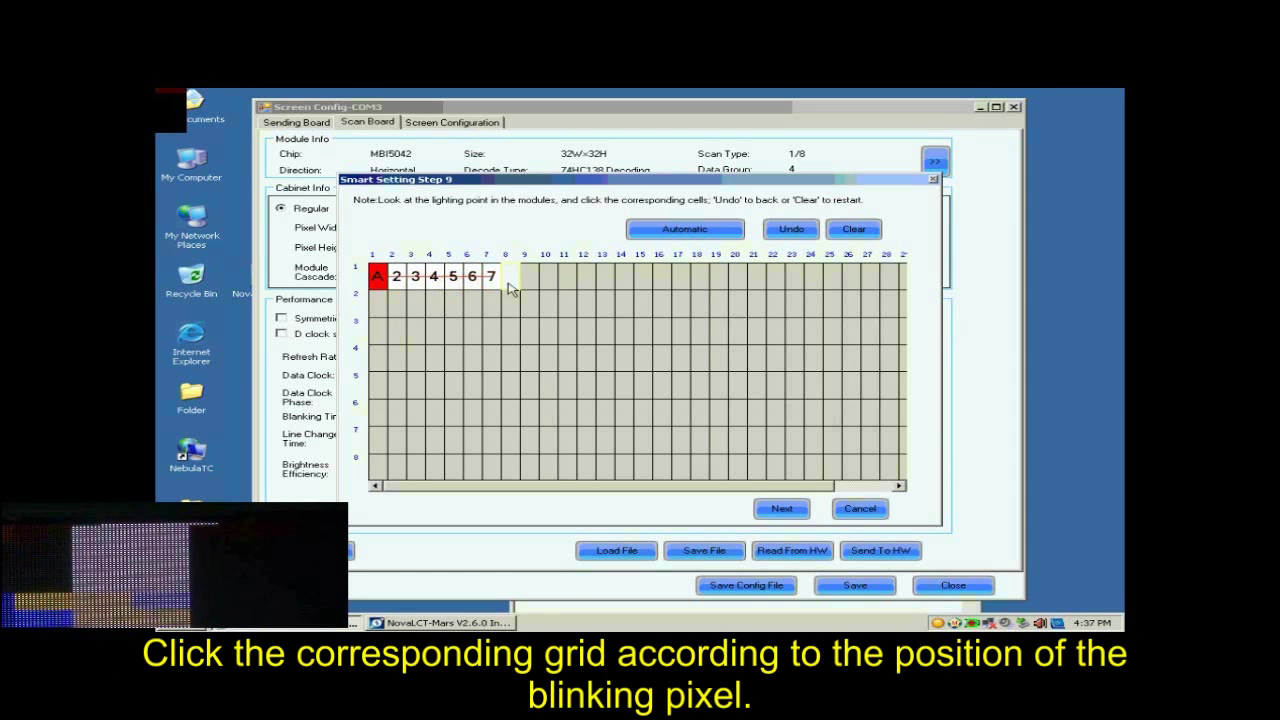
pyautogui.click(510, 282)
pyautogui.click(529, 282)
pyautogui.click(548, 282)
pyautogui.click(567, 282)
pyautogui.click(587, 282)
pyautogui.click(606, 282)
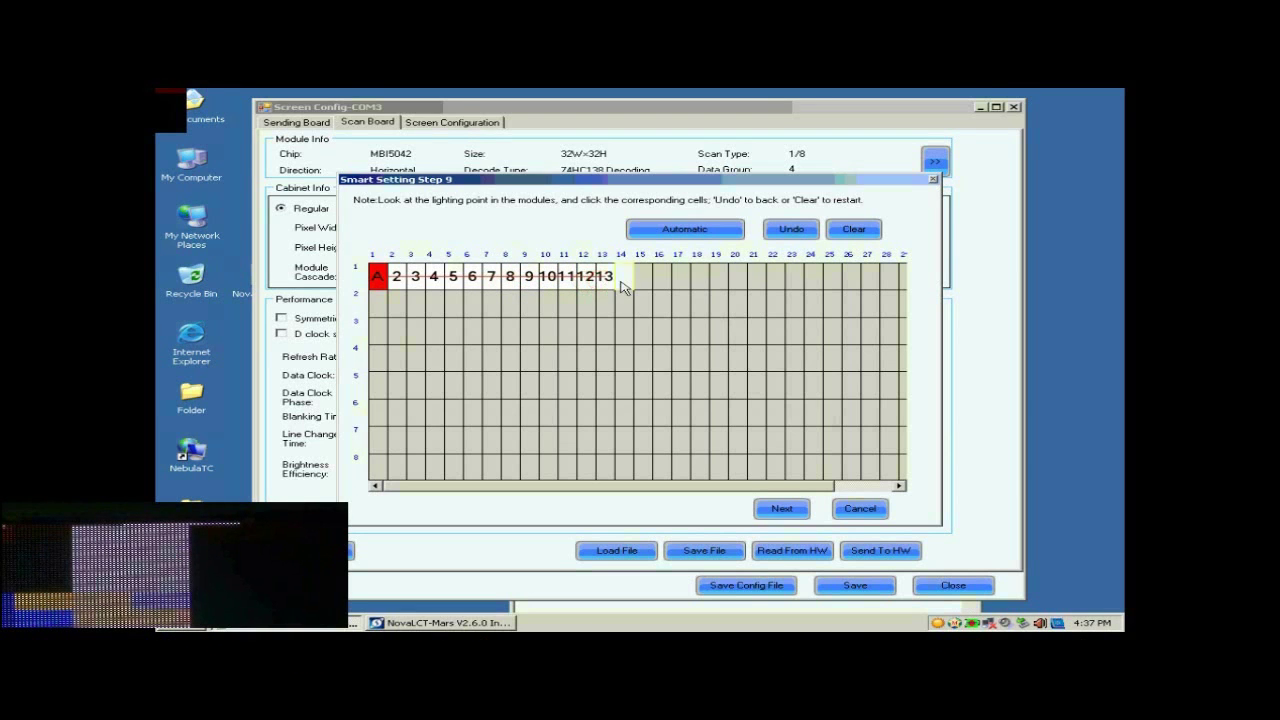
pyautogui.click(625, 282)
pyautogui.click(644, 282)
pyautogui.click(663, 281)
pyautogui.click(682, 281)
pyautogui.click(679, 232)
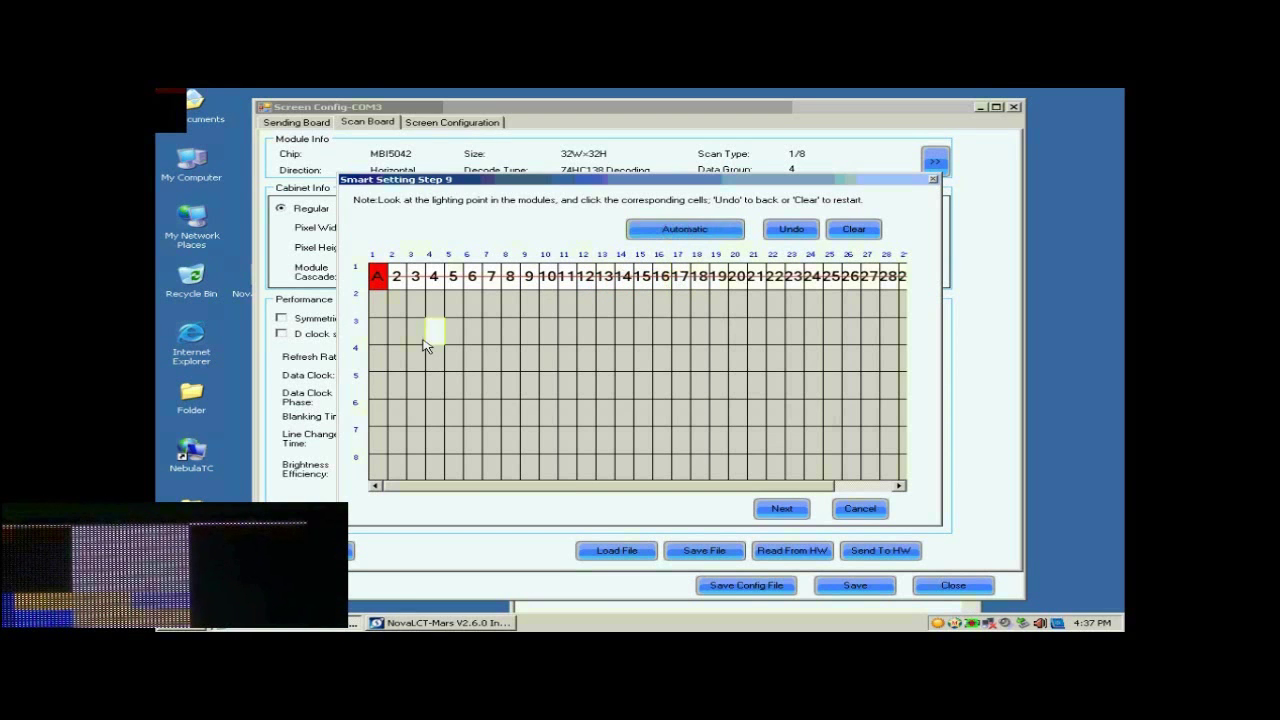
# Mark column 1's blinking pixels for rows 2–8, acknowledge the line-table message and finish mapping.
pyautogui.click(381, 304)
pyautogui.click(378, 331)
pyautogui.click(378, 358)
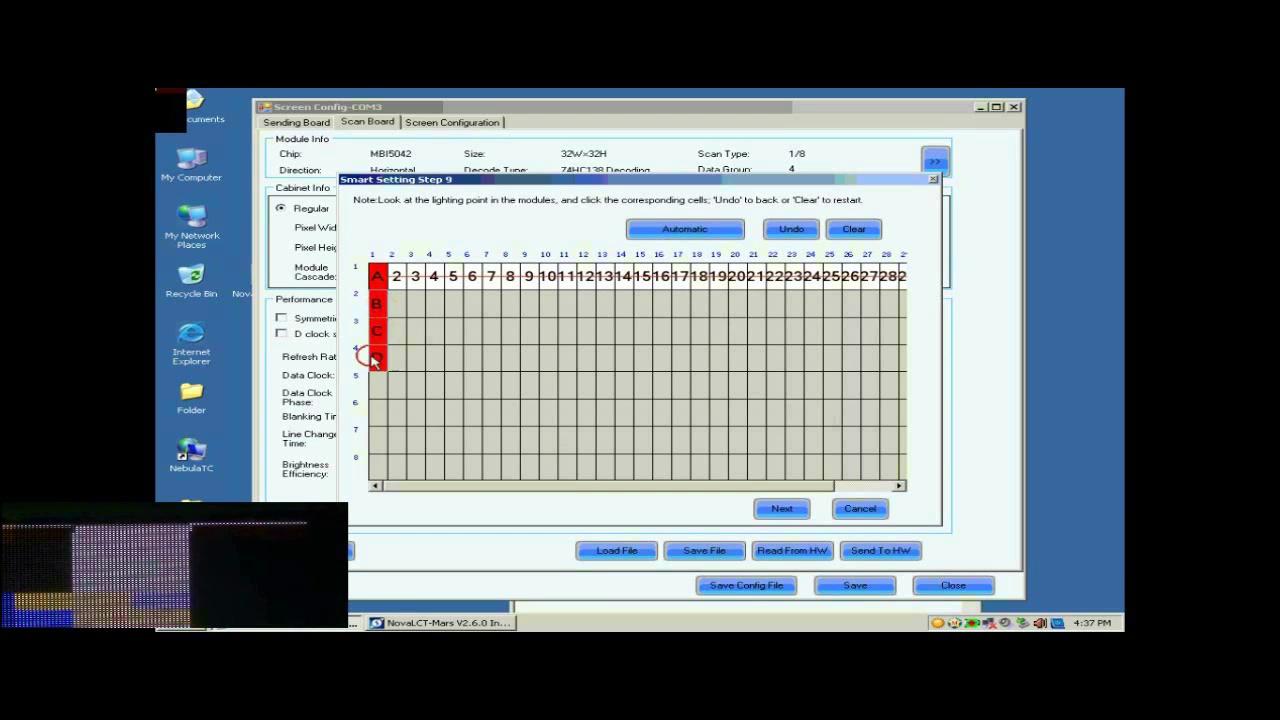
pyautogui.click(378, 385)
pyautogui.click(377, 412)
pyautogui.click(377, 440)
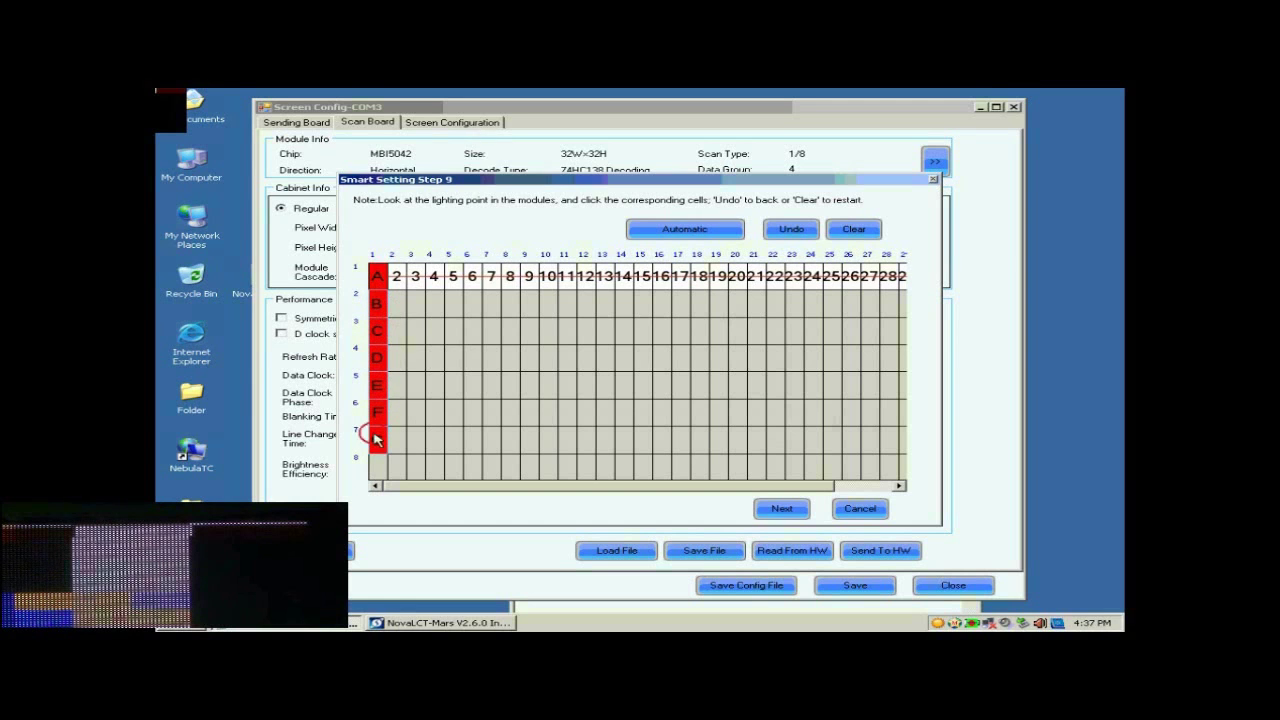
pyautogui.click(376, 466)
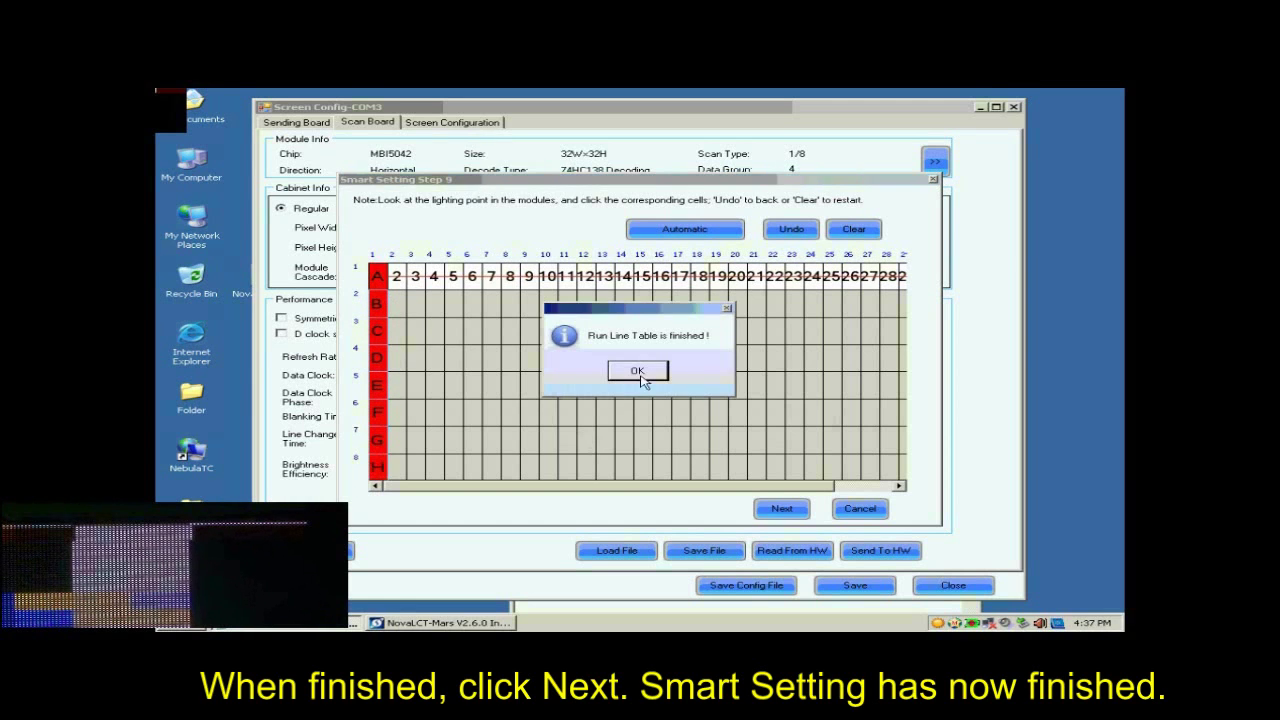
pyautogui.click(638, 372)
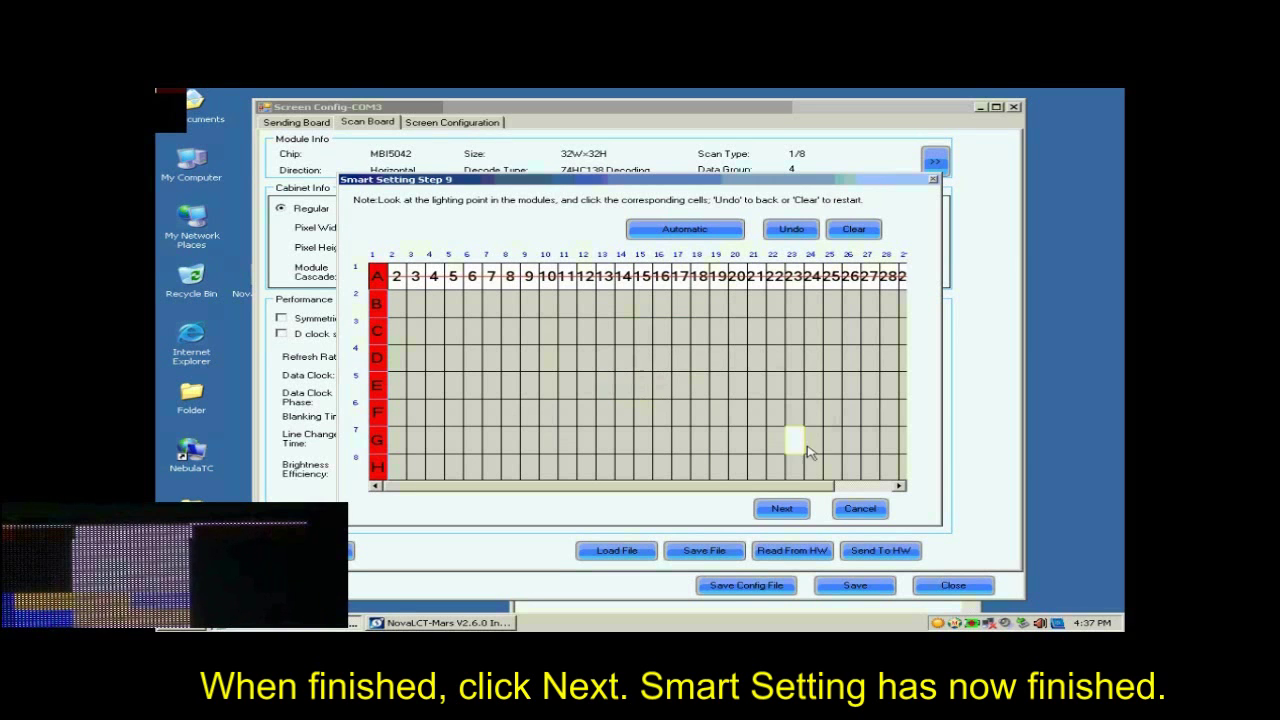
pyautogui.click(782, 512)
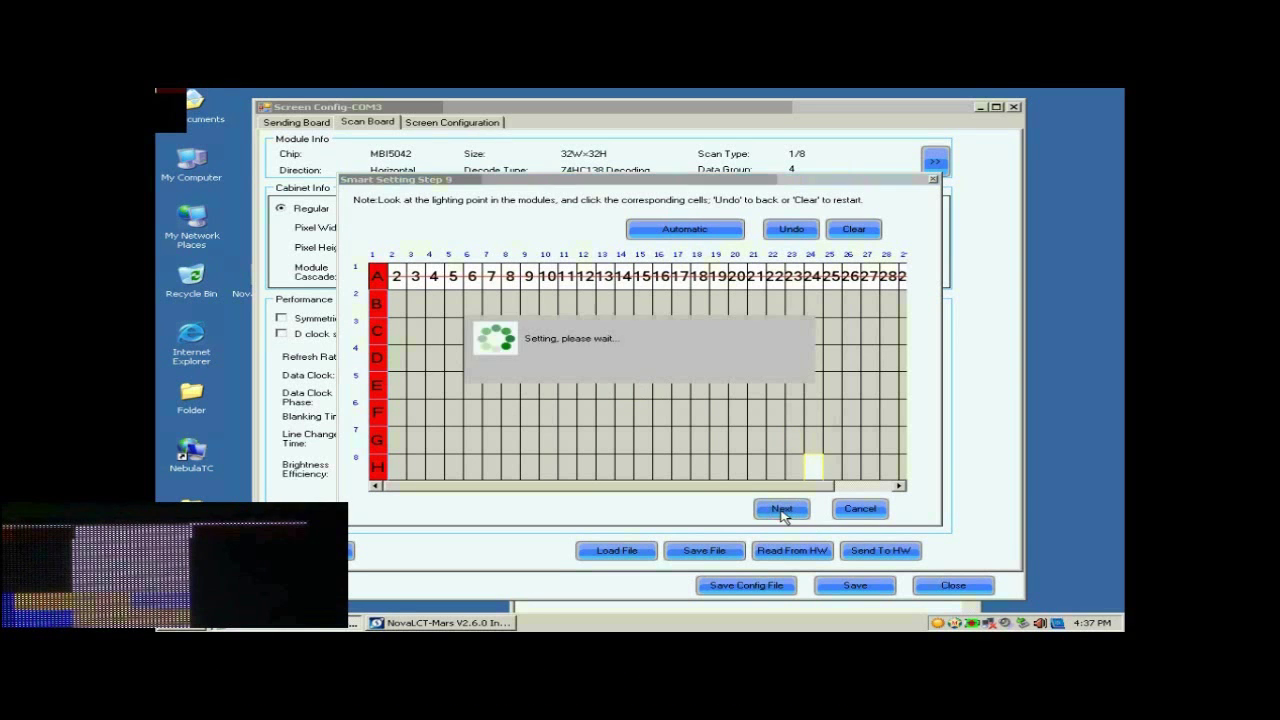
# Skip saving the module, then set the receiver card pixel width and height to 128.
pyautogui.click(638, 372)
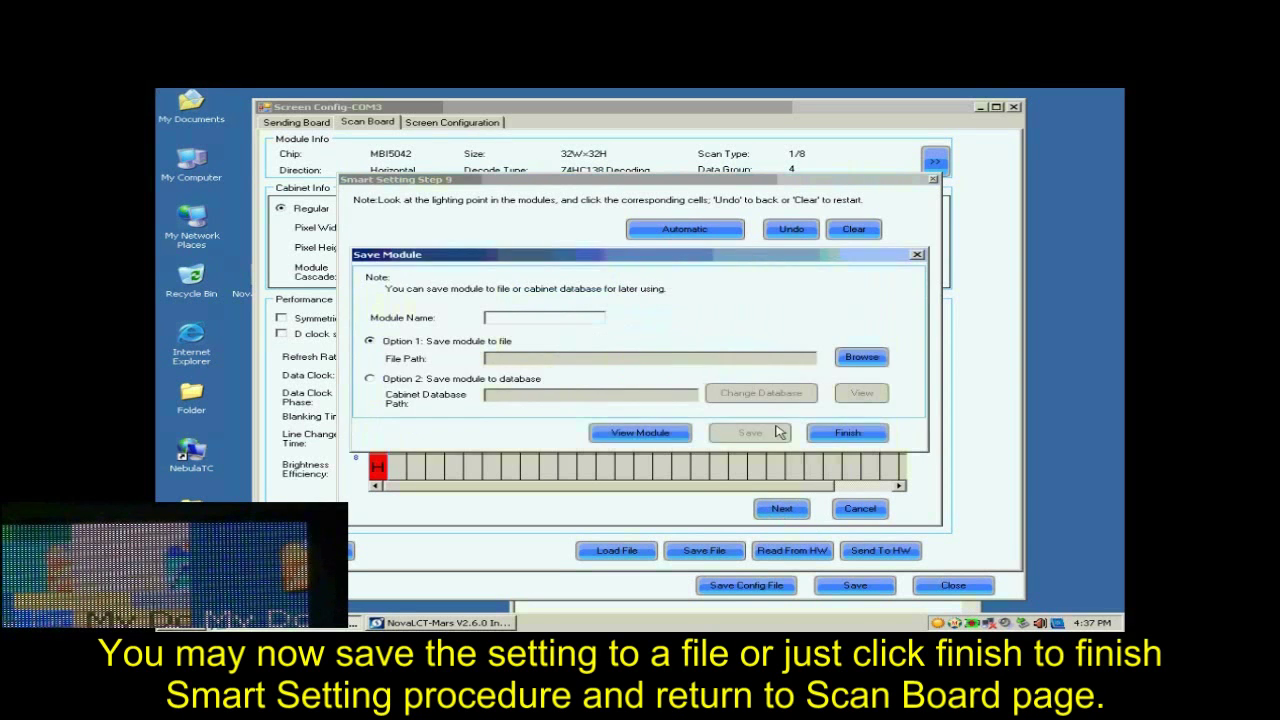
pyautogui.click(849, 438)
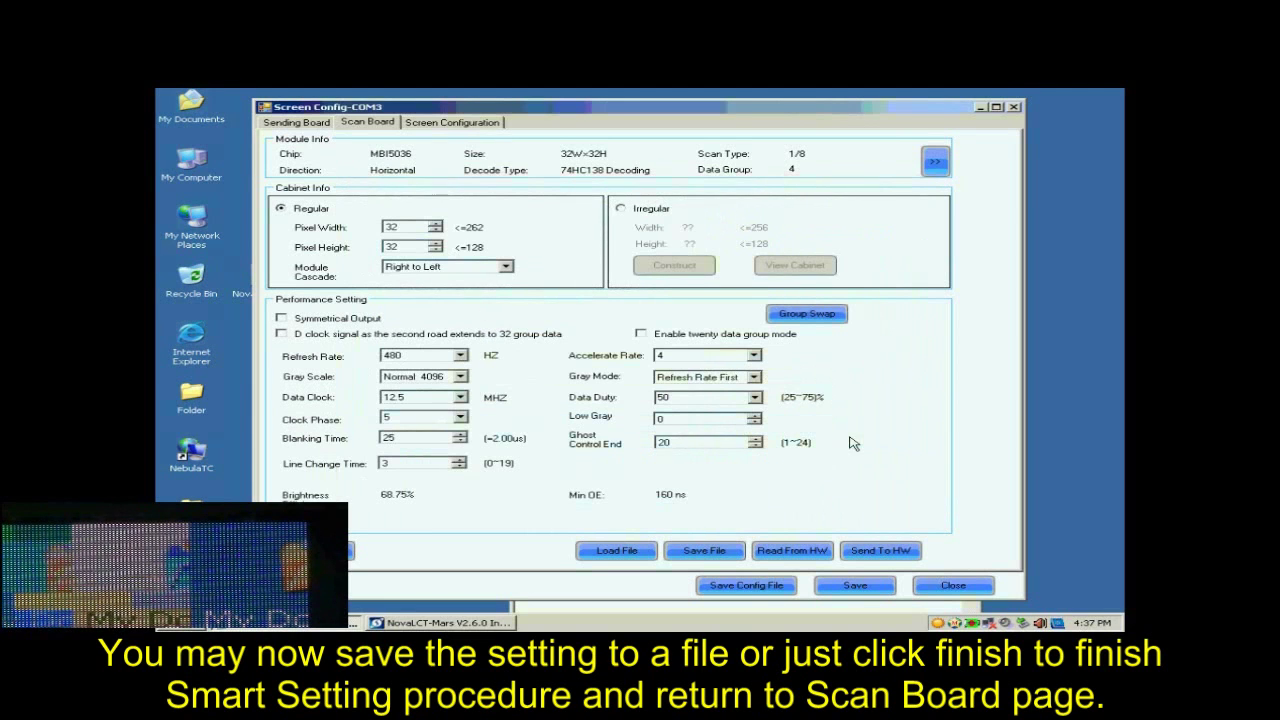
pyautogui.click(410, 229)
pyautogui.moveTo(410, 229); pyautogui.dragTo(363, 229)
pyautogui.write('128')
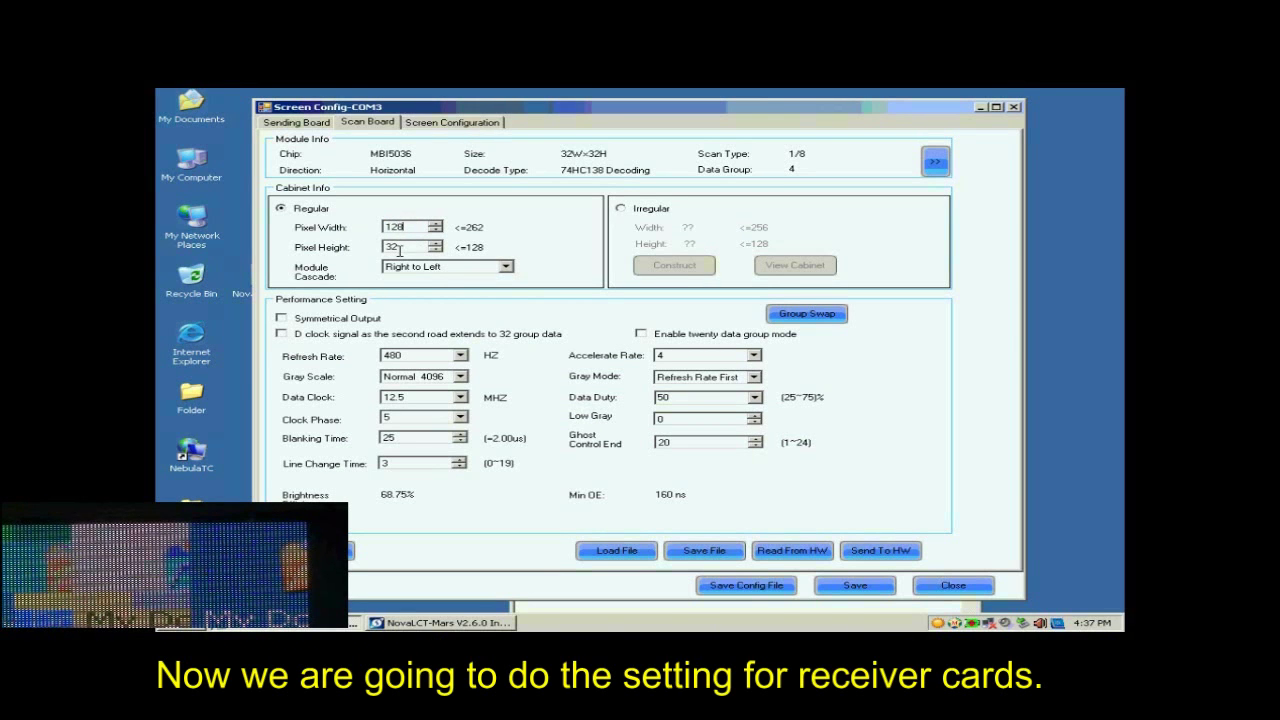
pyautogui.moveTo(408, 247); pyautogui.dragTo(360, 249)
pyautogui.write('128')
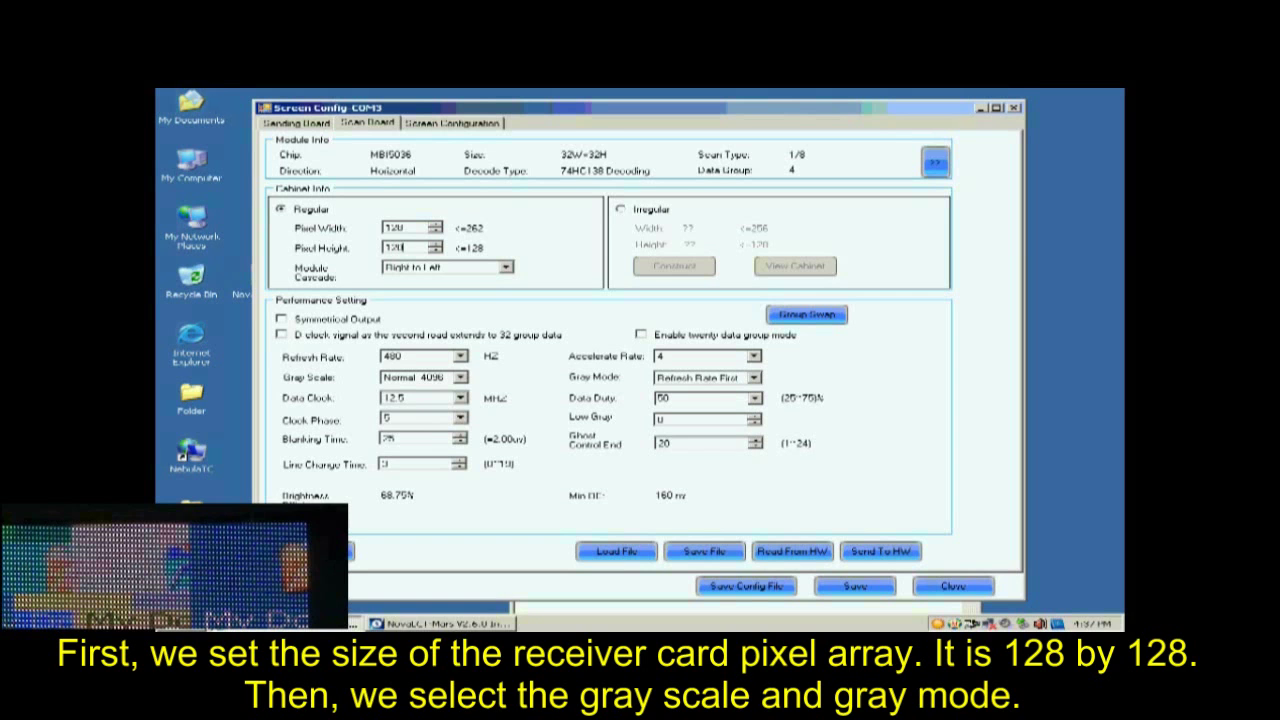
# Choose Normal 16384 gray scale, Refresh Rate First, accelerate rate 16 and 2880 Hz refresh.
pyautogui.click(461, 377)
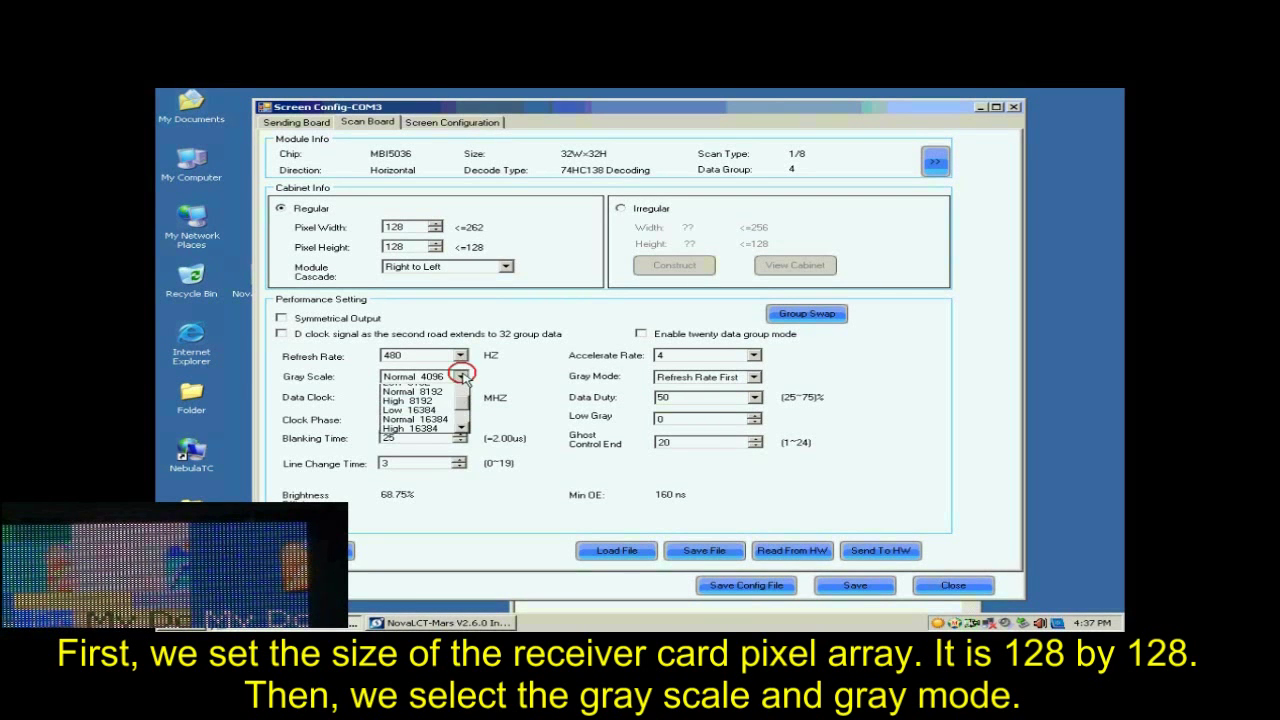
pyautogui.click(428, 446)
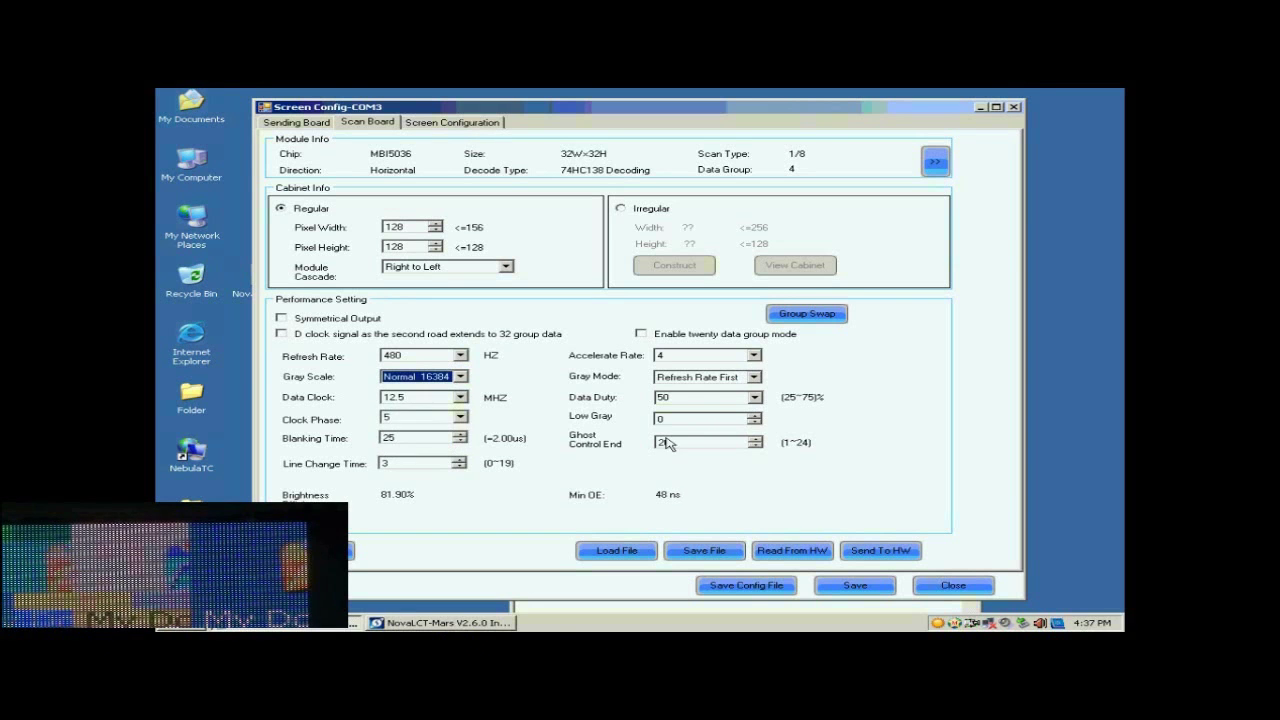
pyautogui.click(753, 378)
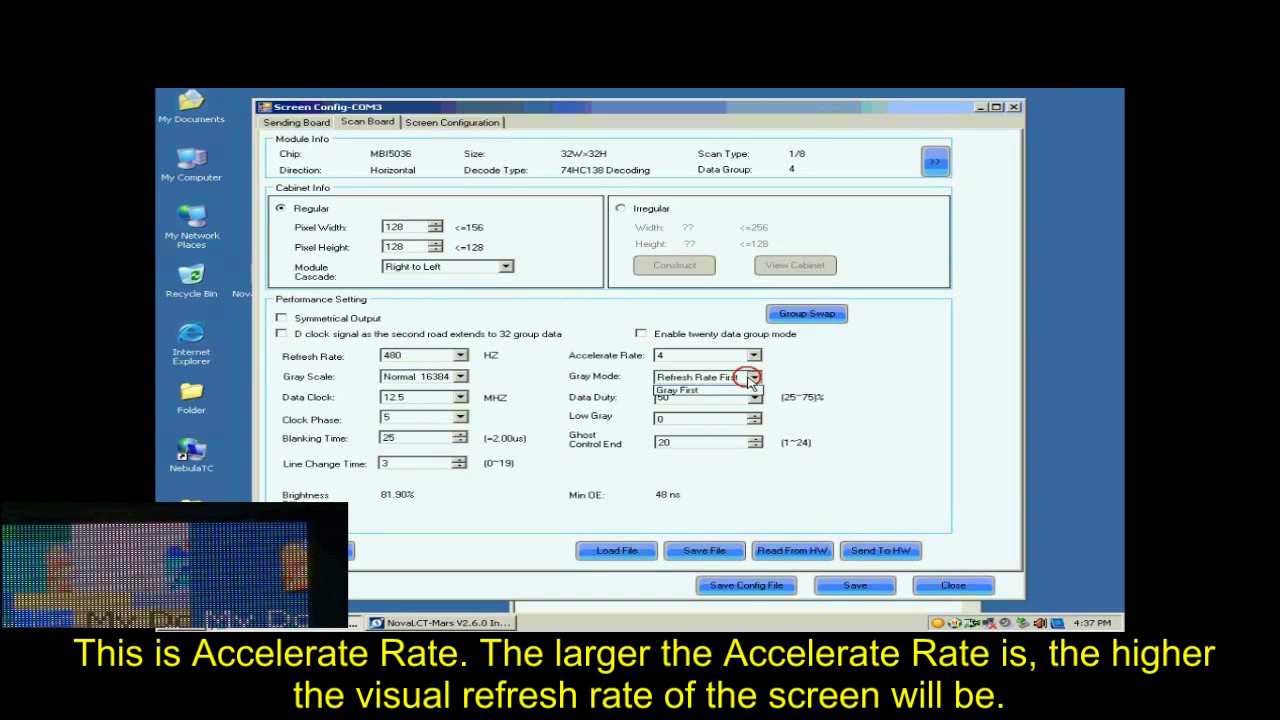
pyautogui.click(722, 394)
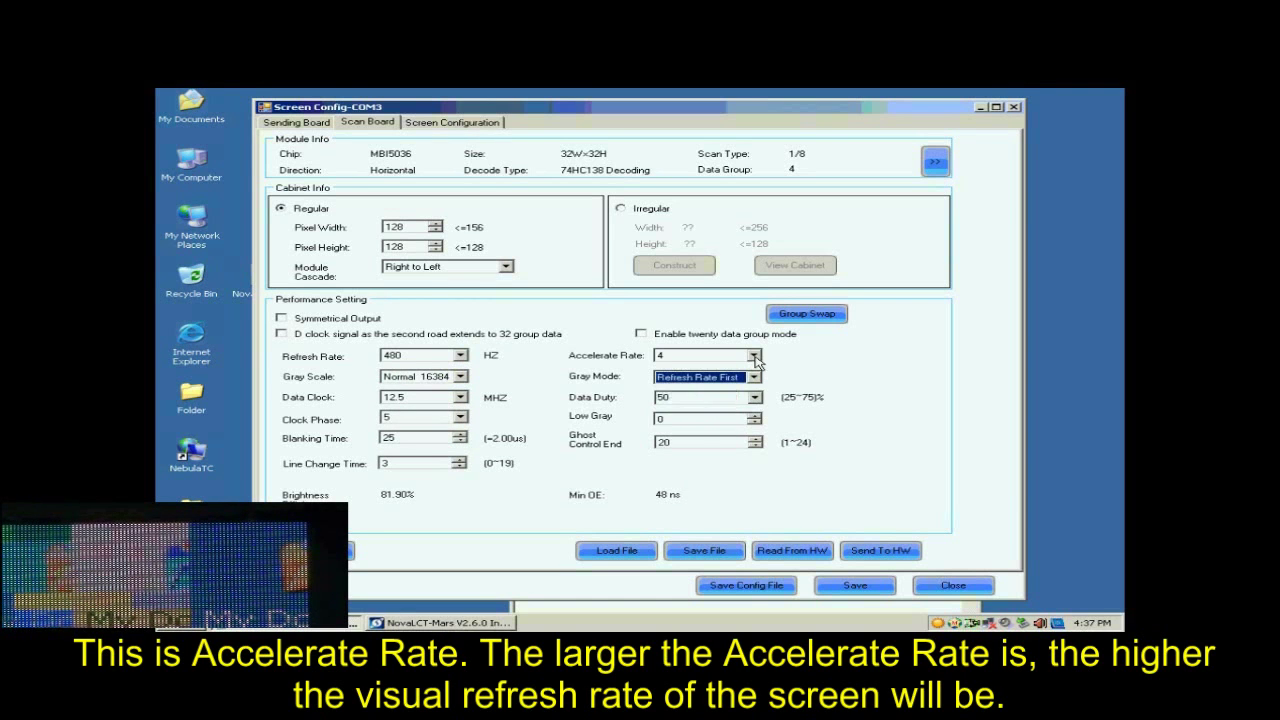
pyautogui.click(755, 358)
pyautogui.click(703, 415)
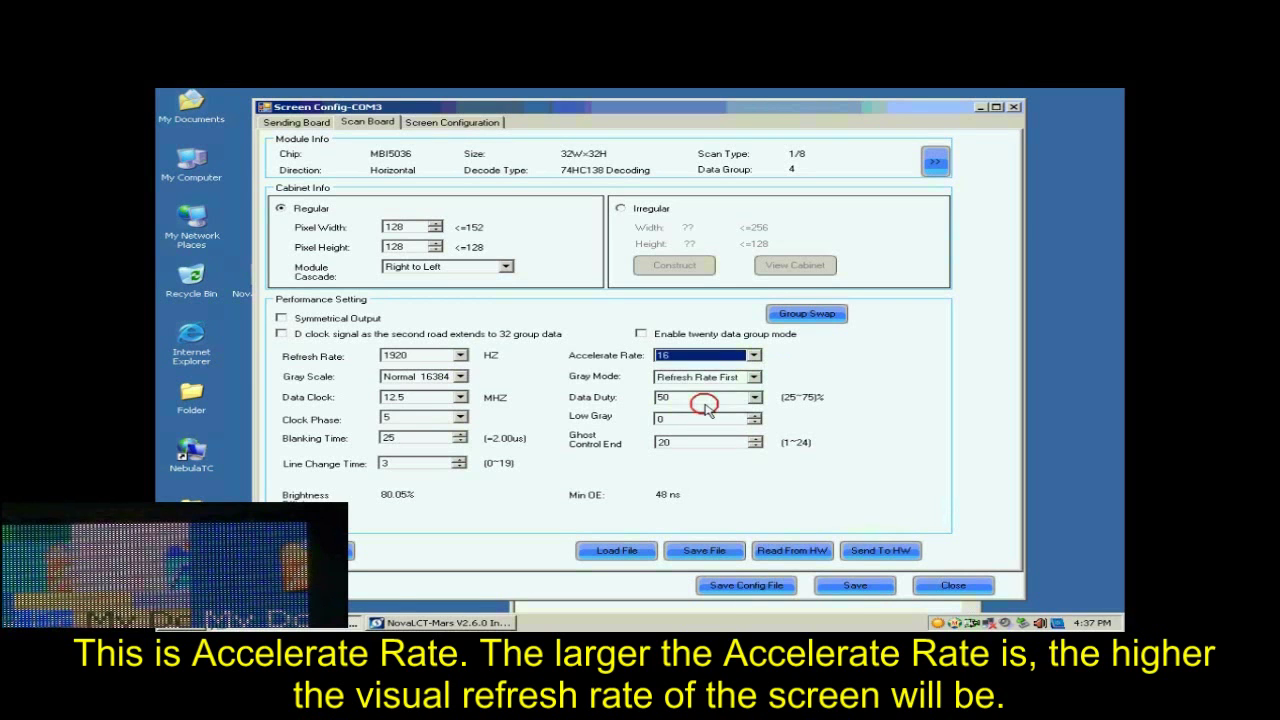
pyautogui.click(460, 356)
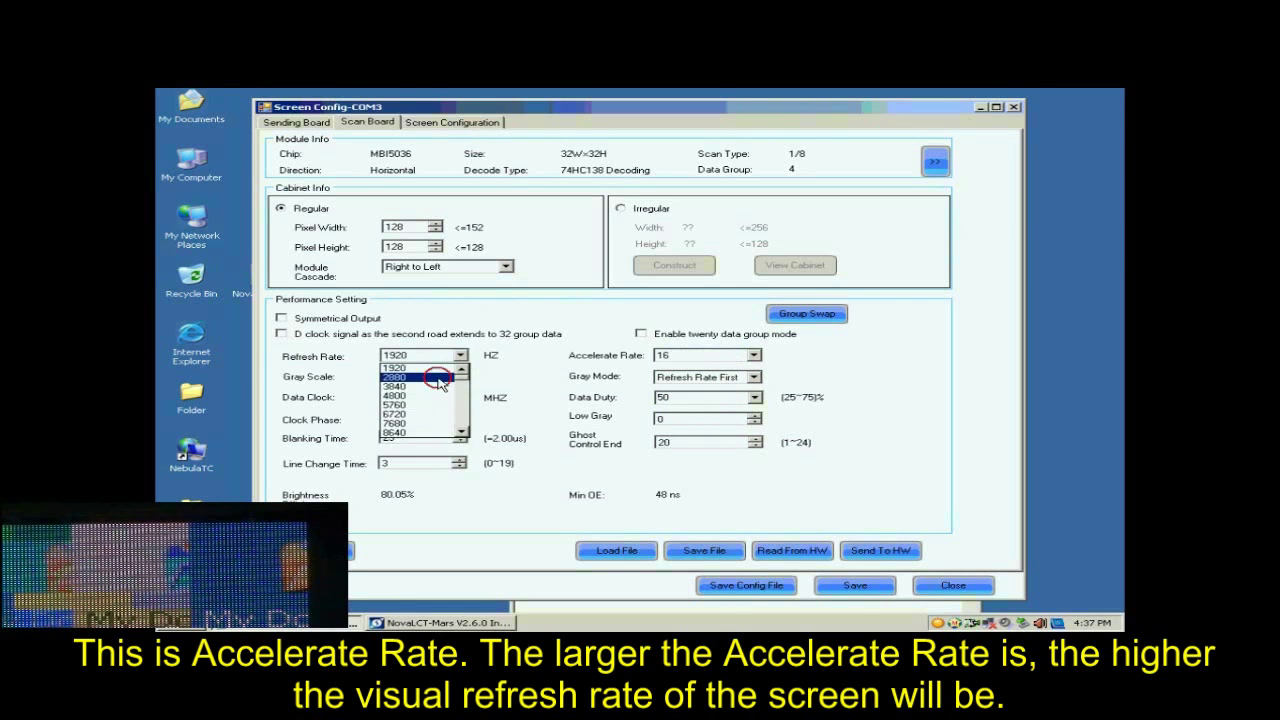
pyautogui.click(440, 381)
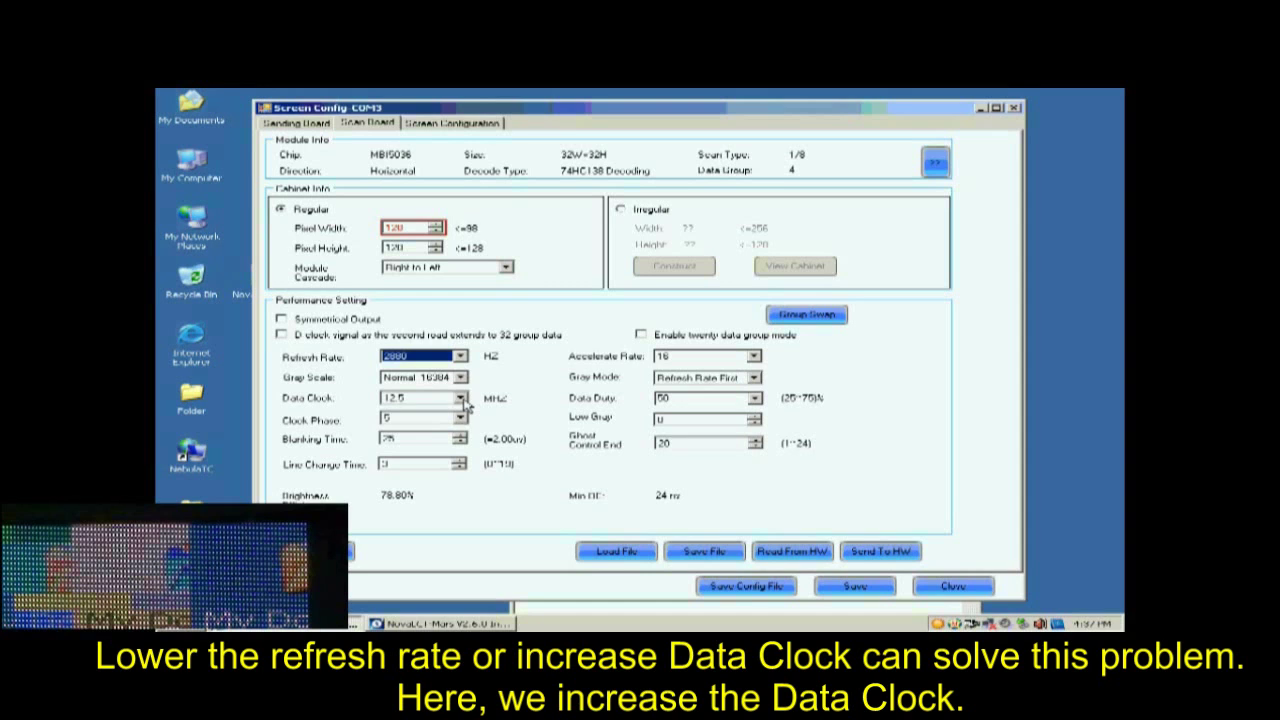
# Raise the data clock to 17.9 MHz and send the parameters to all scan boards.
pyautogui.click(460, 397)
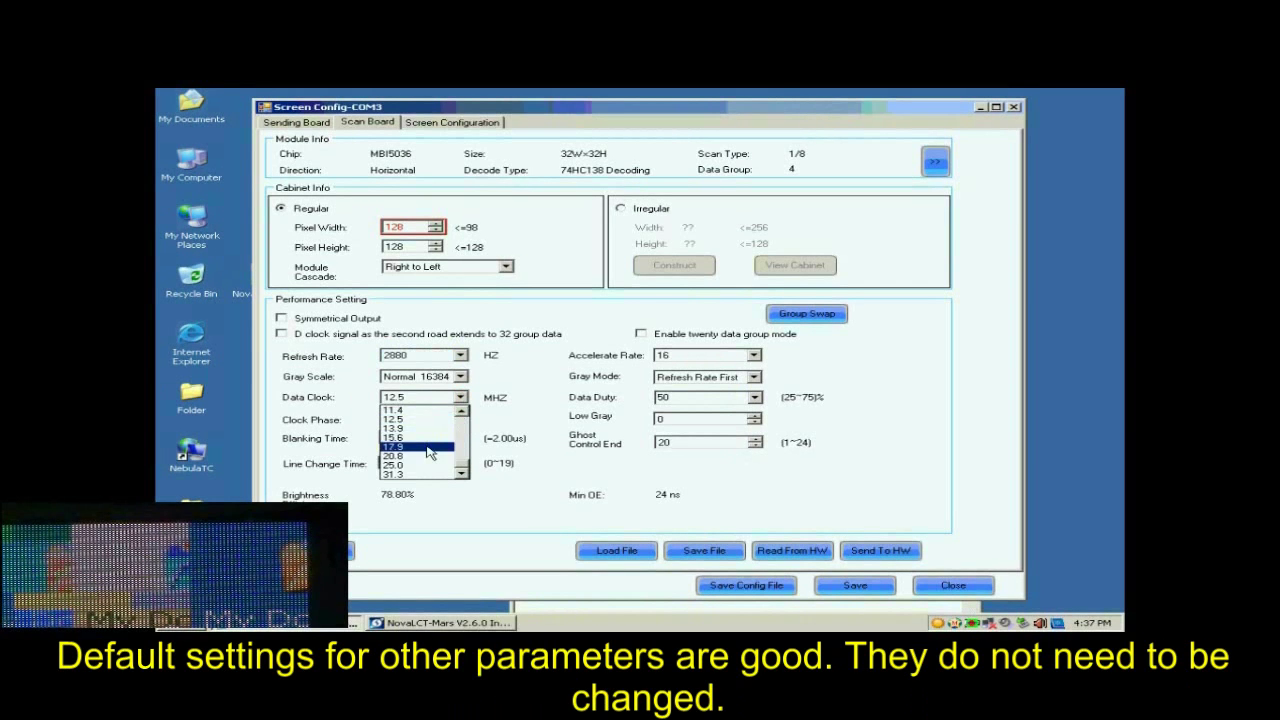
pyautogui.click(428, 449)
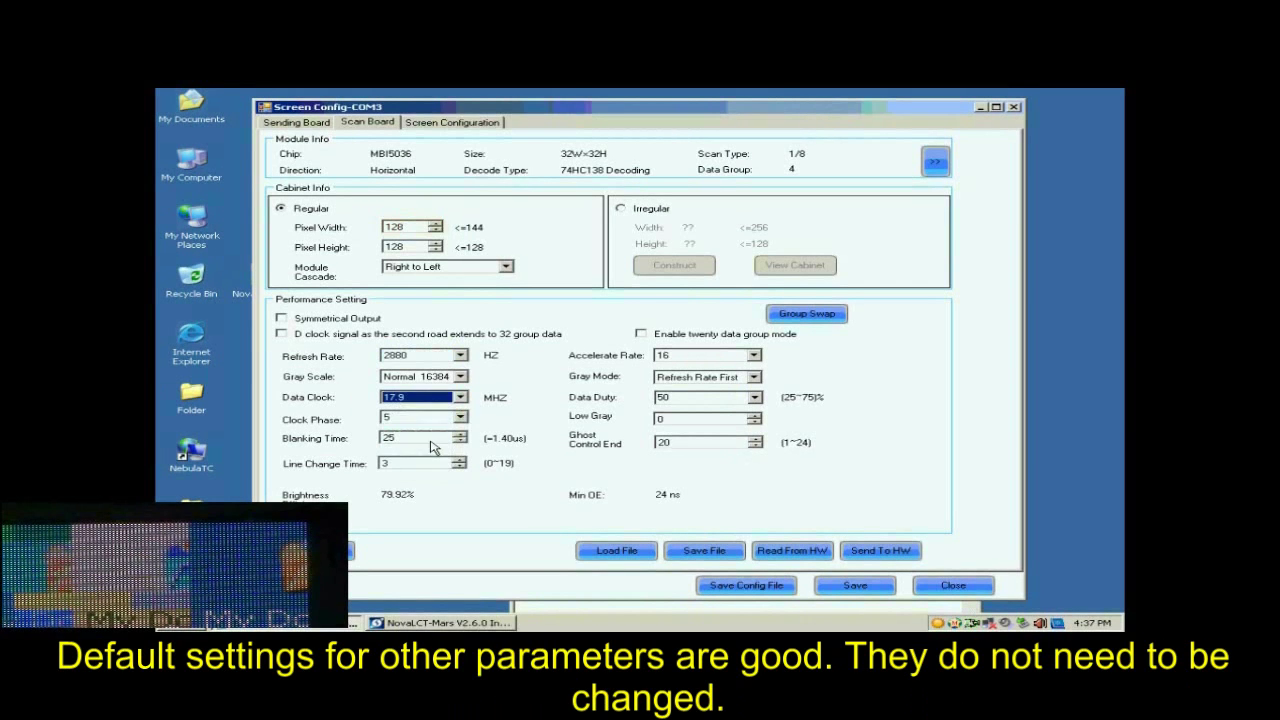
pyautogui.click(872, 552)
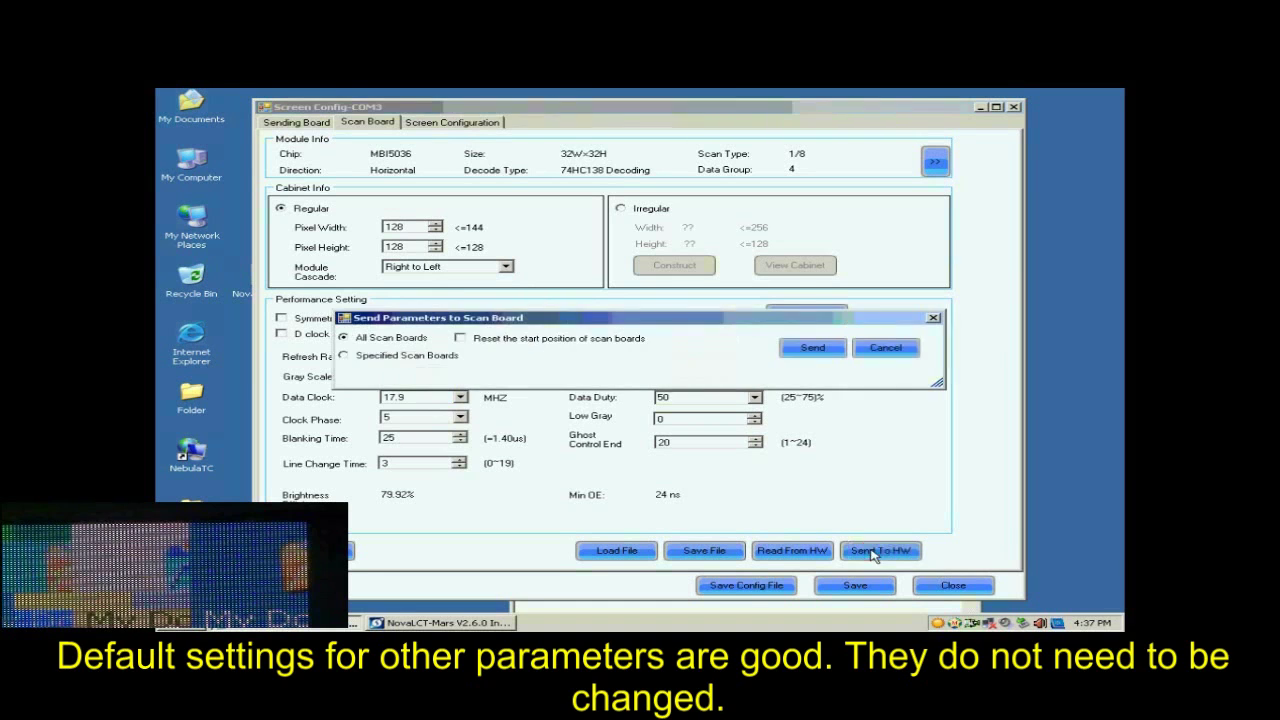
pyautogui.click(812, 348)
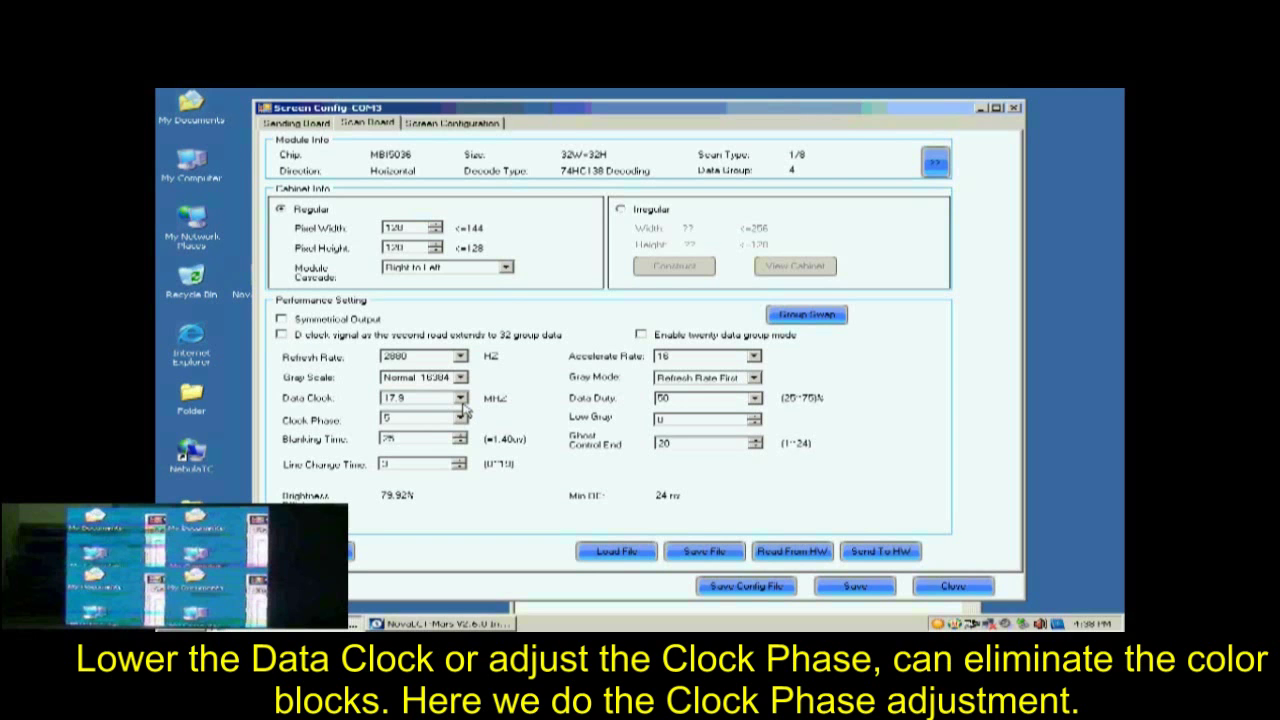
# Set the clock phase to 1 and send the updated parameters to all scan boards.
pyautogui.click(460, 418)
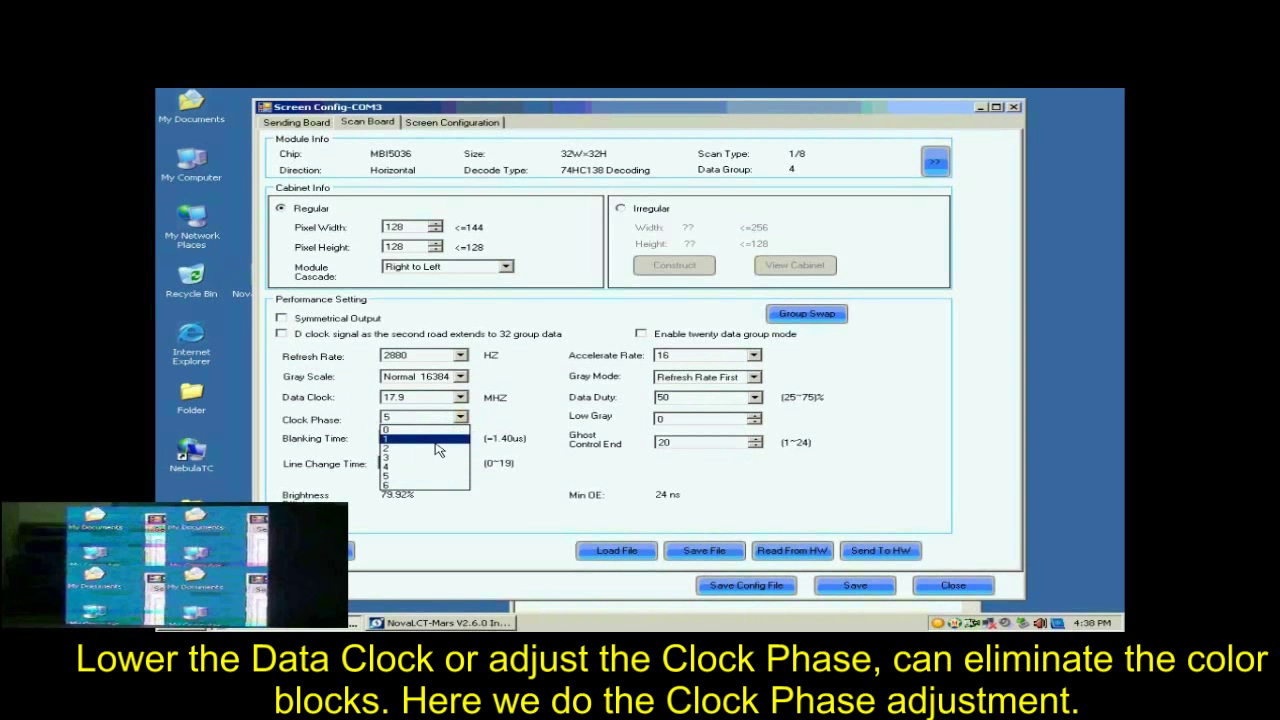
pyautogui.click(436, 440)
pyautogui.click(880, 551)
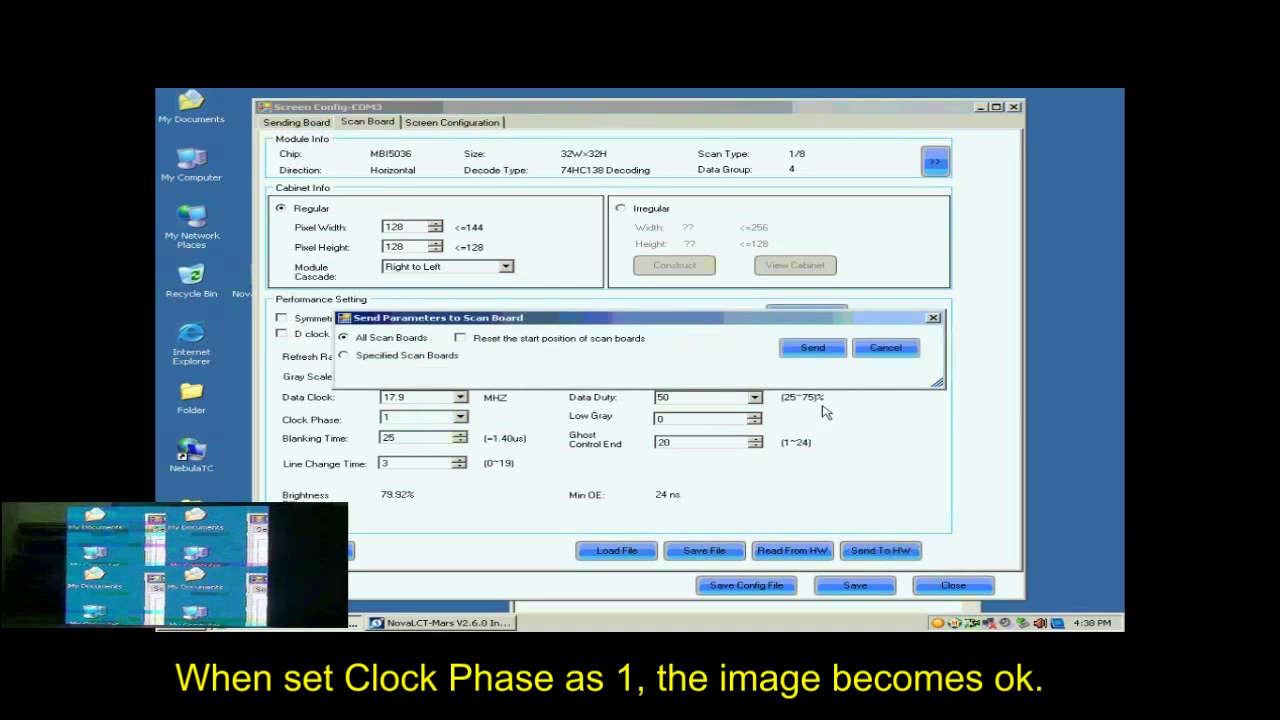
pyautogui.click(815, 349)
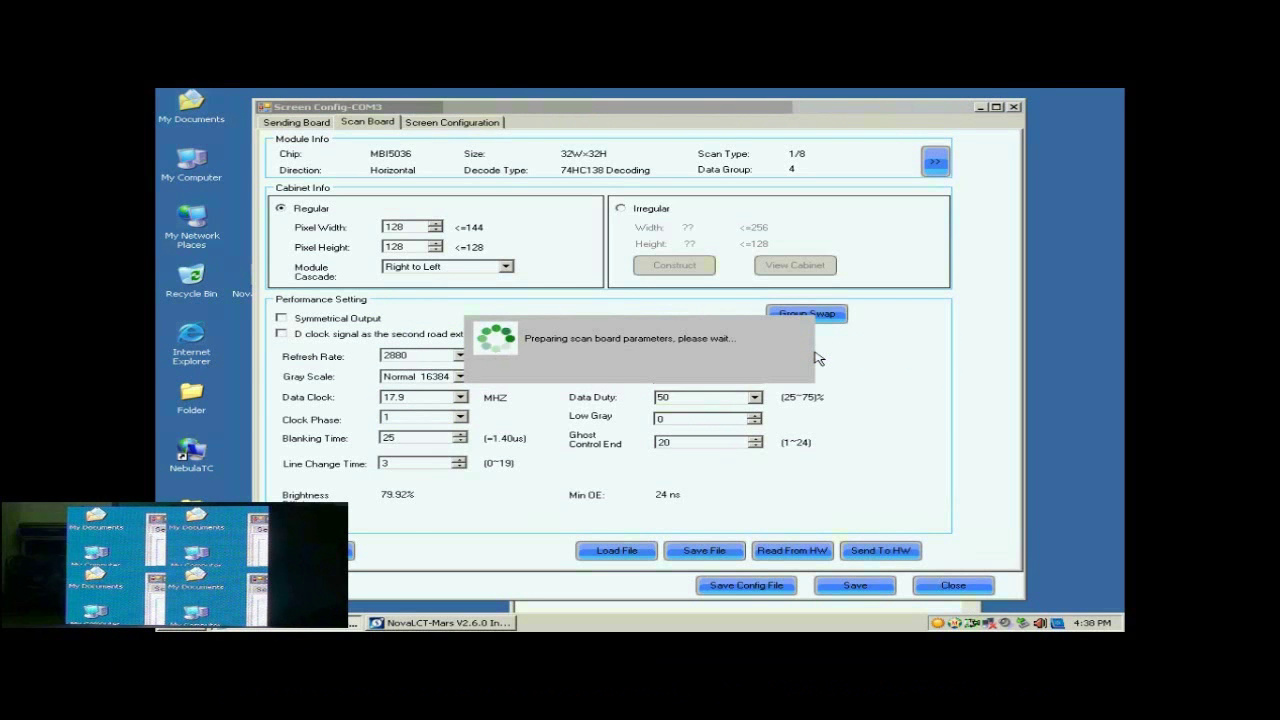
# Acknowledge the send, save the scan board settings to receiver-card flash, and confirm success.
pyautogui.click(659, 372)
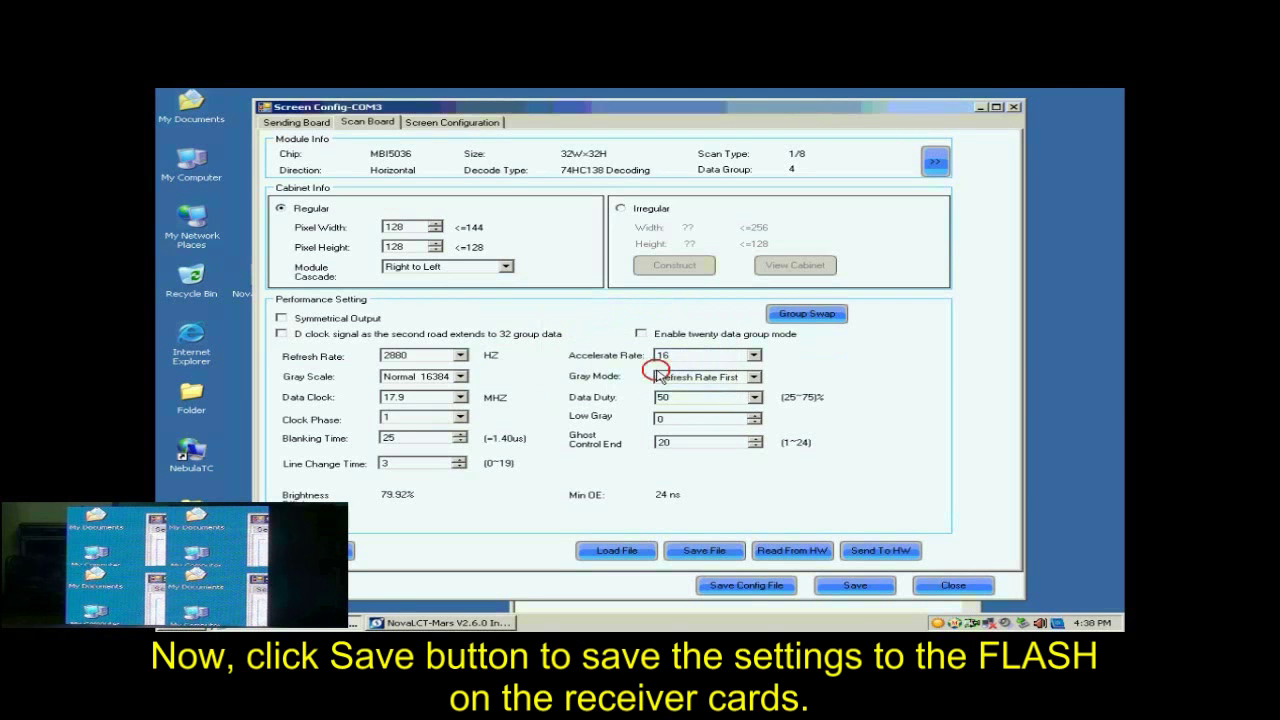
pyautogui.click(848, 586)
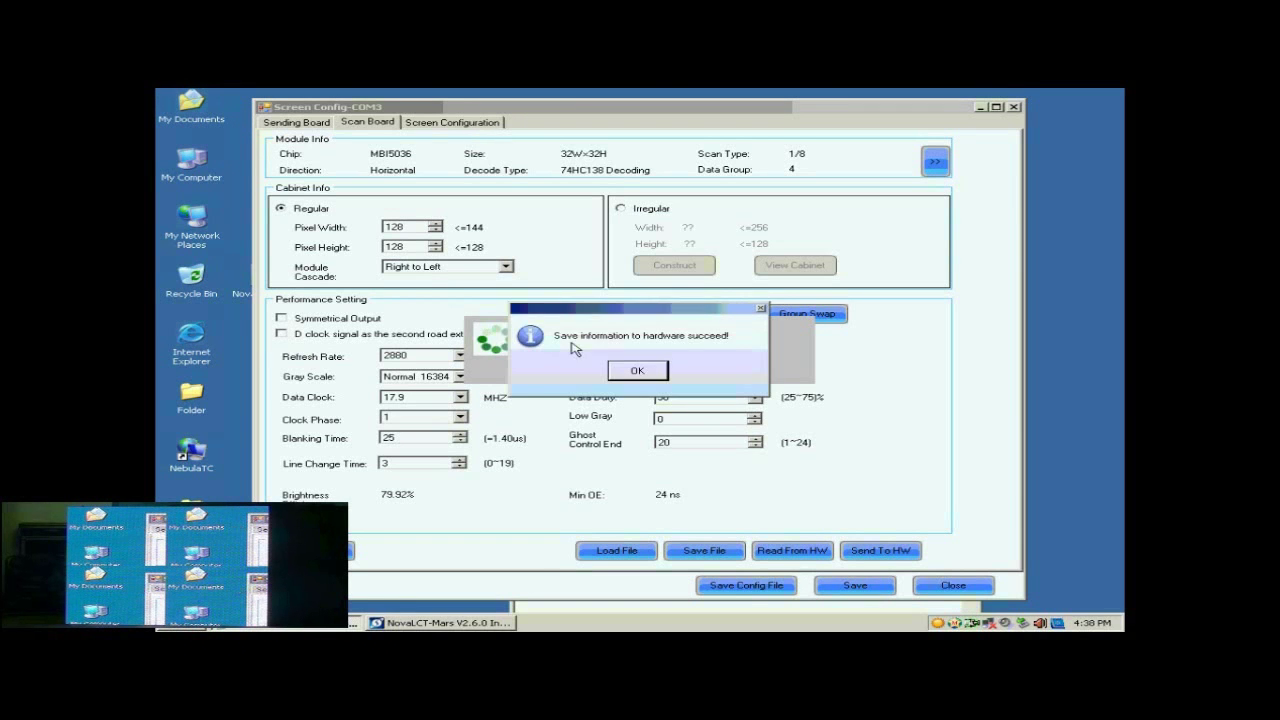
pyautogui.click(637, 370)
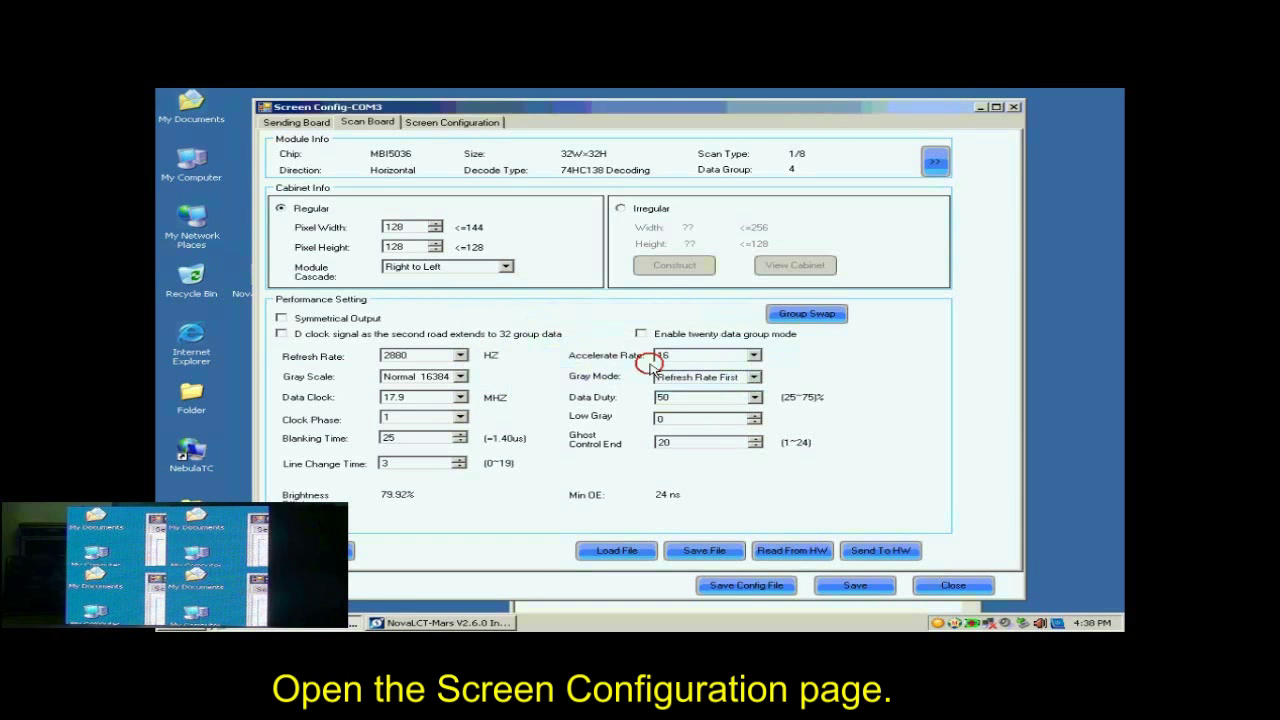
# On the Screen Configuration page, start a new Standard Screen on port index 1.
pyautogui.click(434, 125)
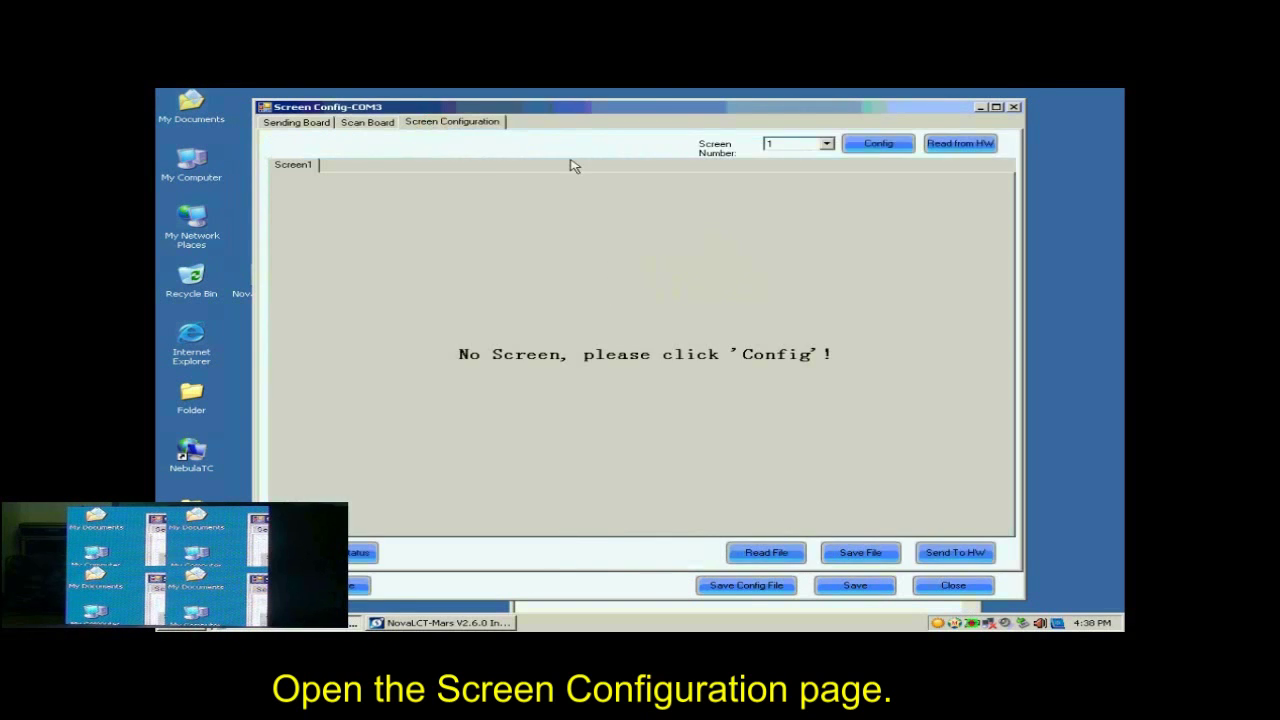
pyautogui.click(879, 146)
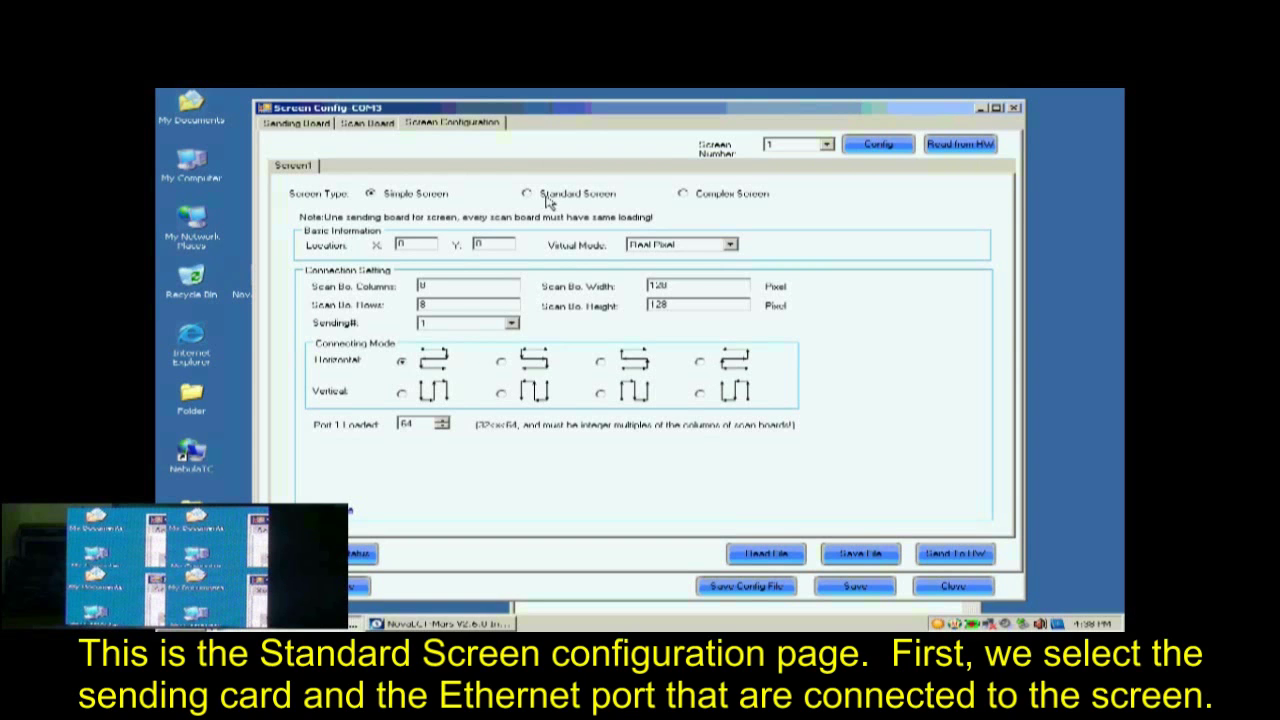
pyautogui.click(548, 202)
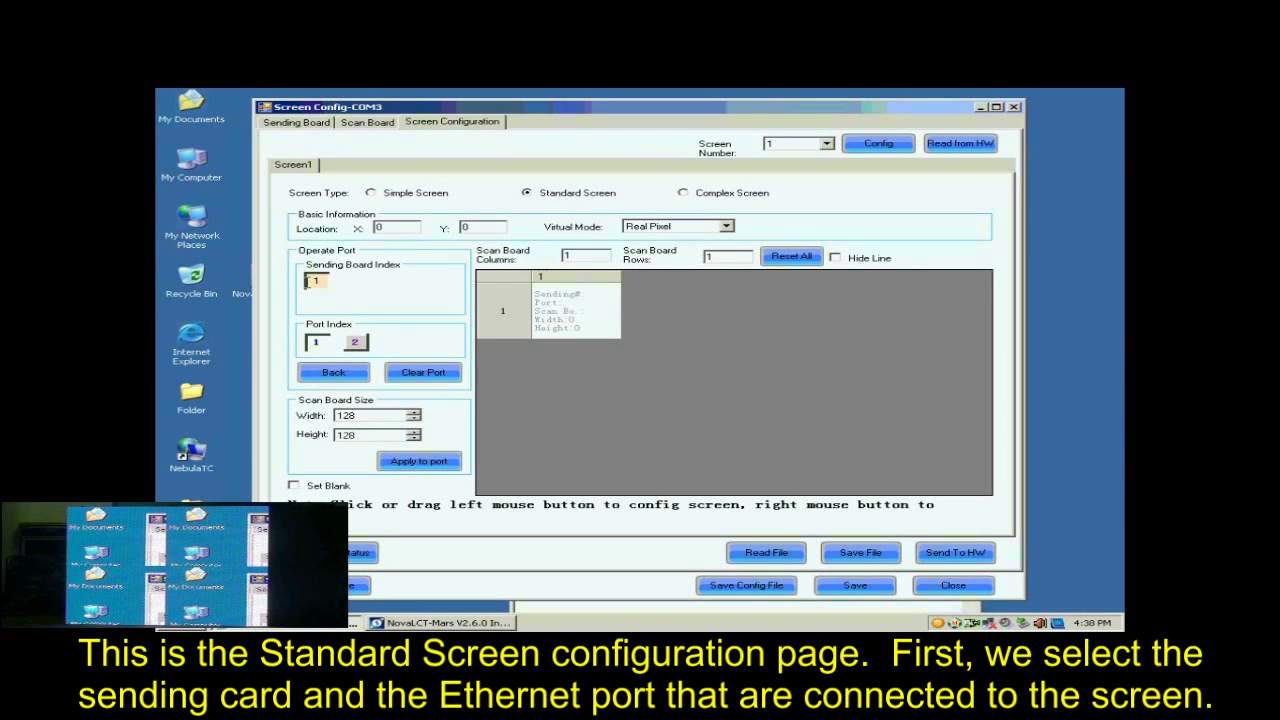
pyautogui.click(318, 343)
# Set scan board columns and rows to 2 each, clearing existing receiver card assignments.
pyautogui.click(581, 254)
pyautogui.moveTo(581, 254); pyautogui.dragTo(568, 252)
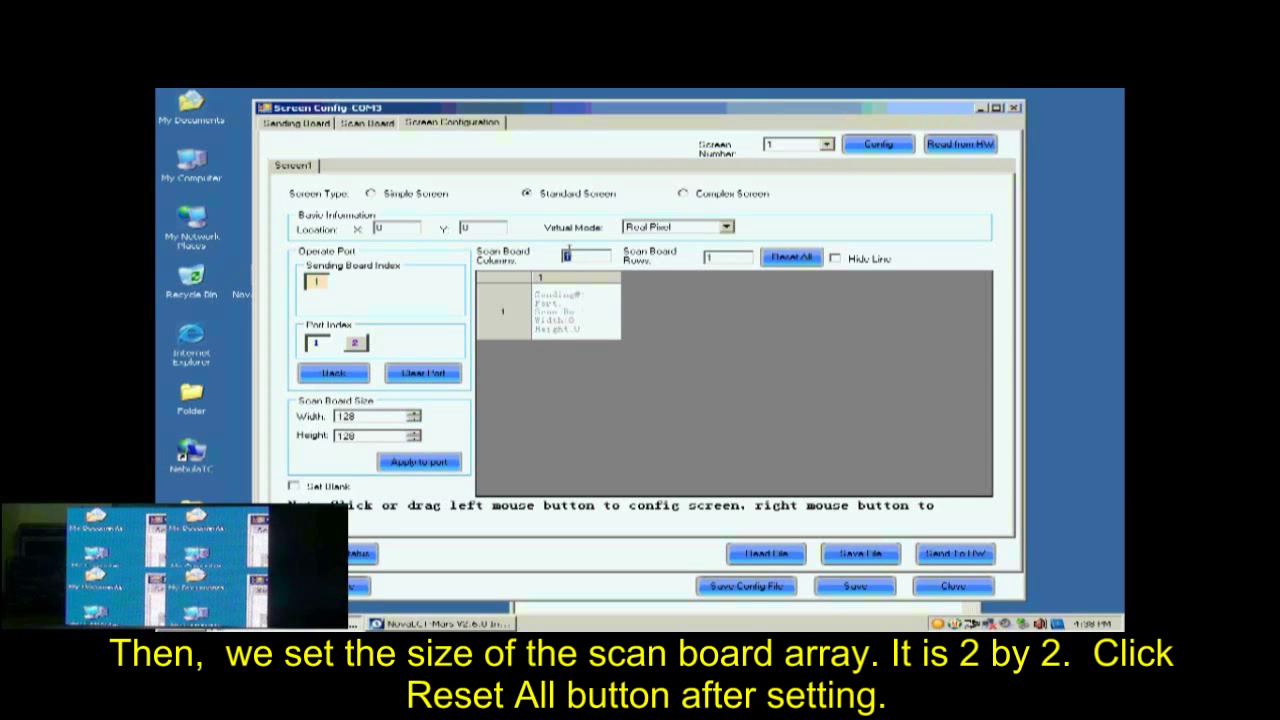
pyautogui.write('2')
pyautogui.click(725, 257)
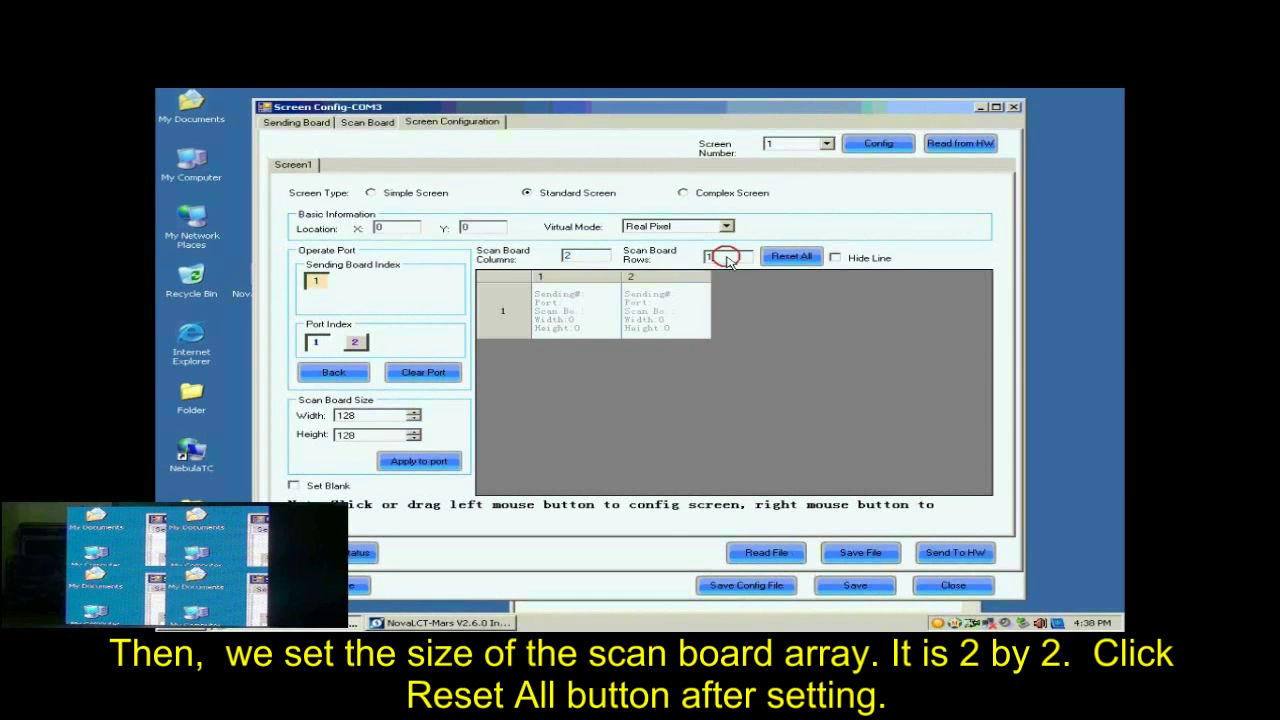
pyautogui.moveTo(728, 260); pyautogui.dragTo(697, 259)
pyautogui.write('2')
pyautogui.click(786, 256)
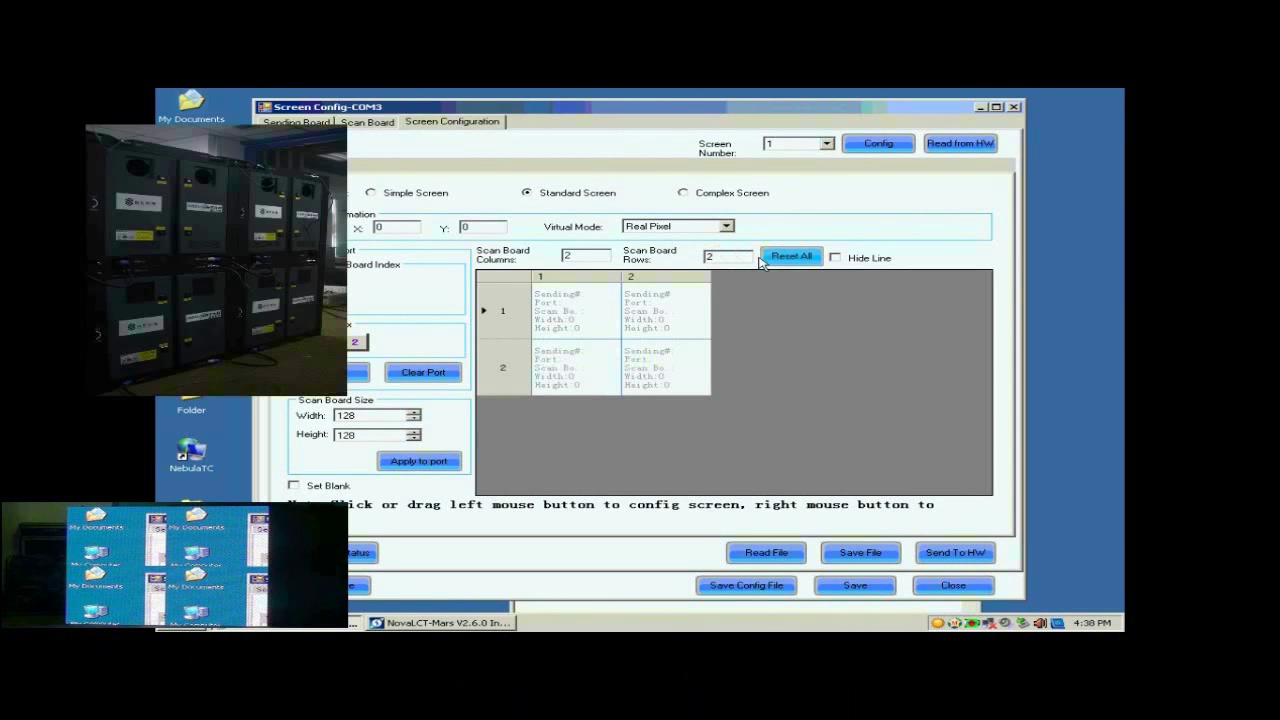
# Keep the 128×128 card size, map cards col2-row1, col1-row1, col1-row2, col2-row2, and send to hardware.
pyautogui.click(340, 415)
pyautogui.click(348, 437)
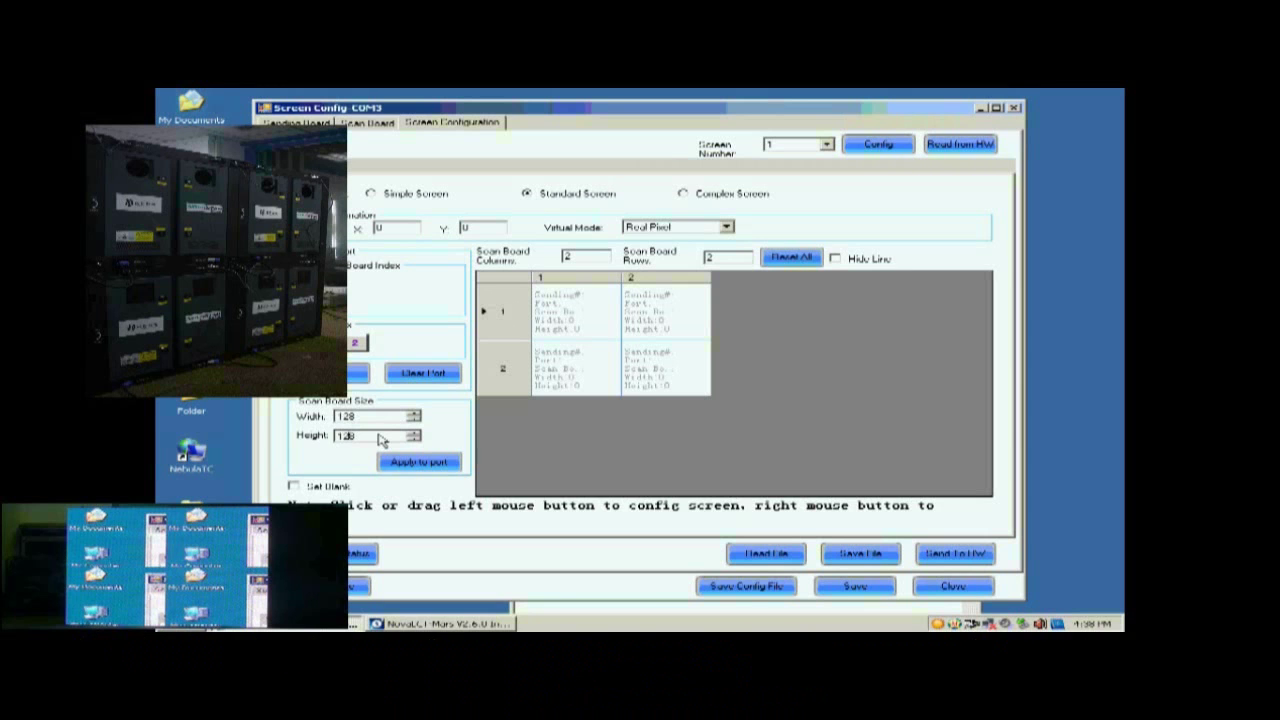
pyautogui.click(643, 313)
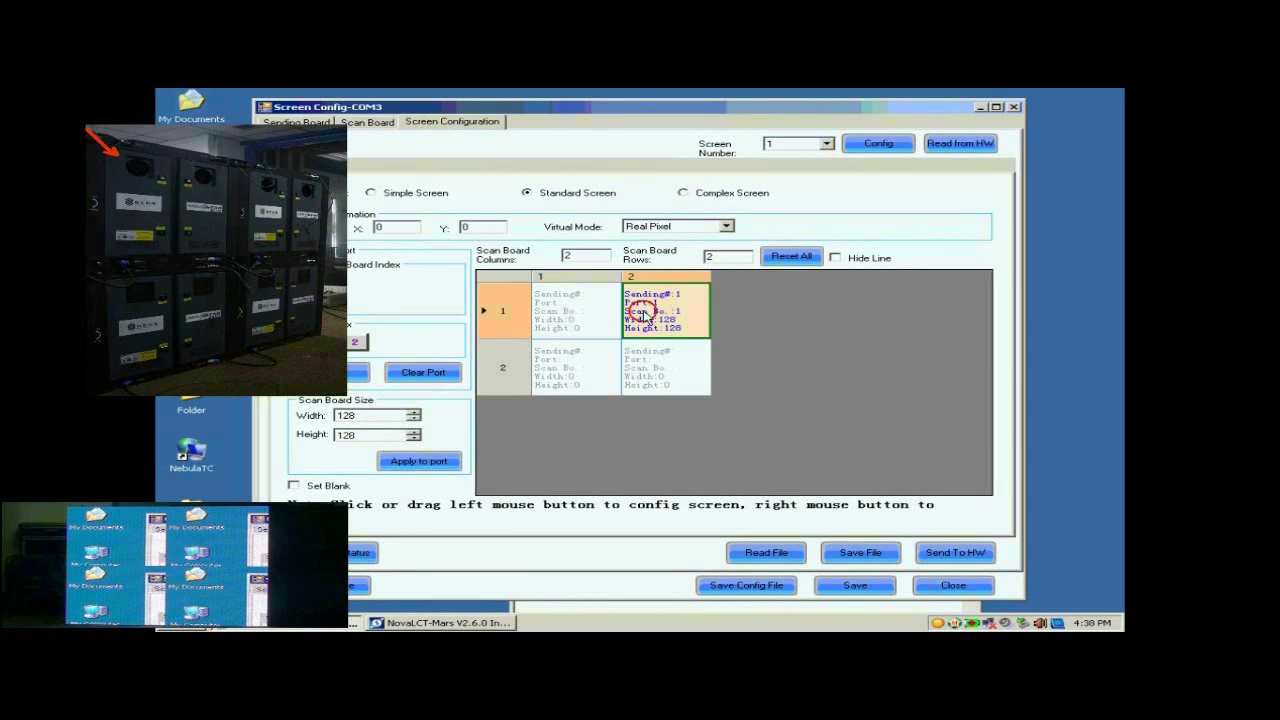
pyautogui.click(588, 318)
pyautogui.click(592, 362)
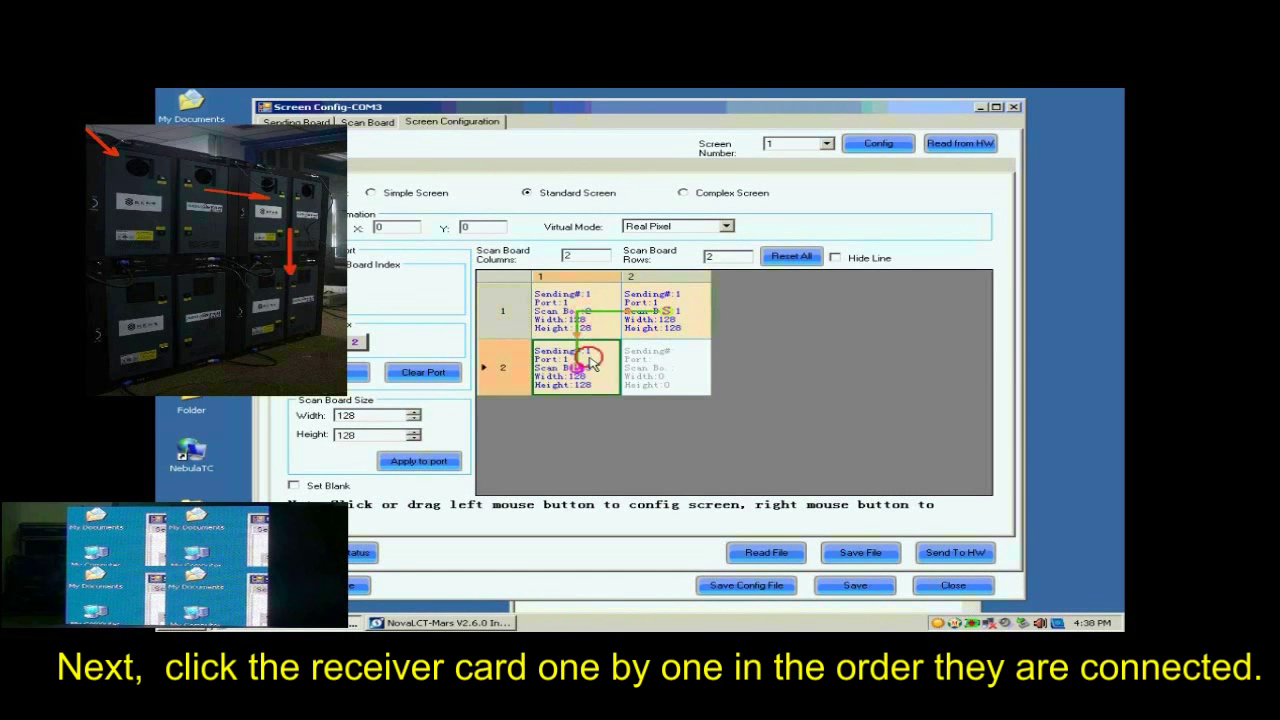
pyautogui.click(670, 367)
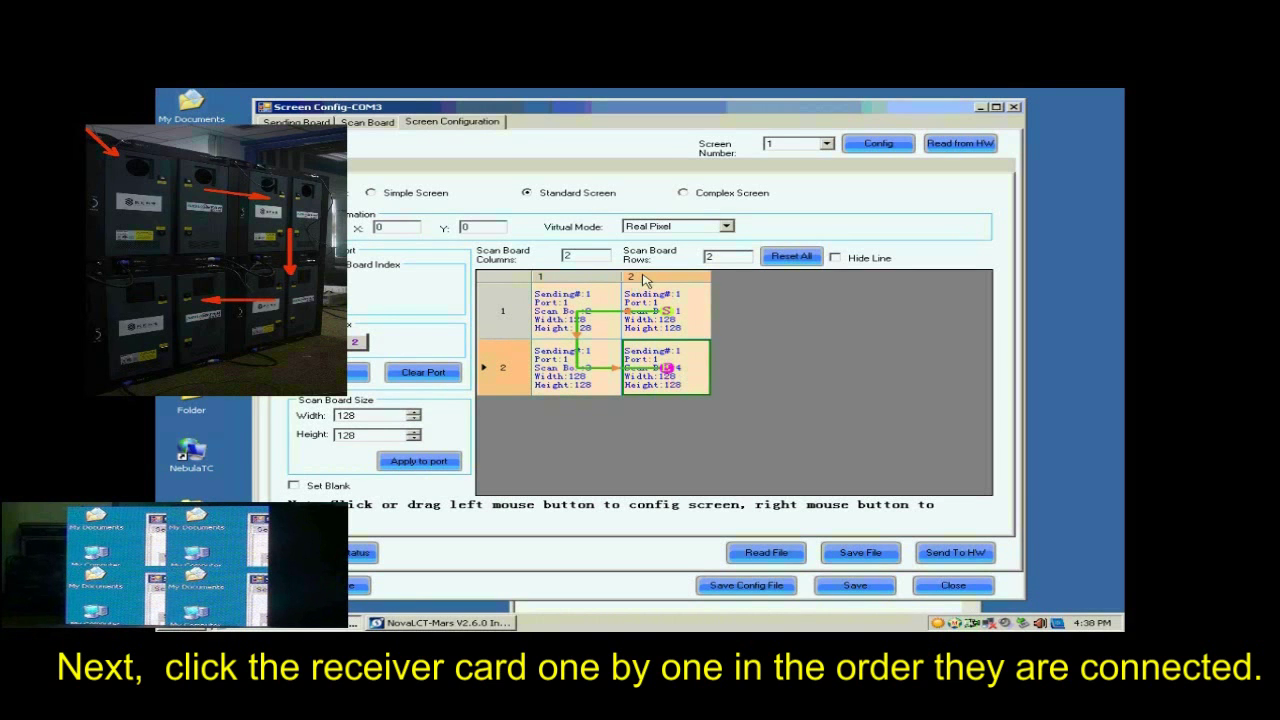
pyautogui.click(947, 557)
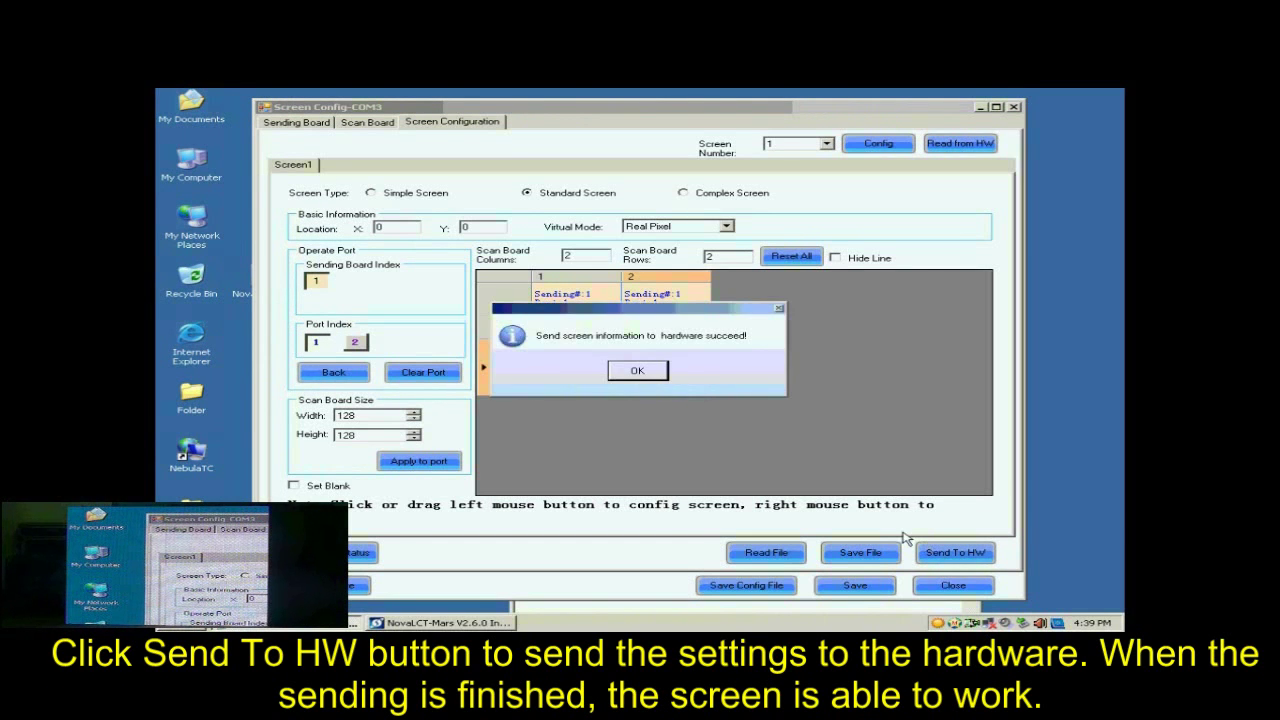
# Acknowledge the successful send, save the 2×2 mapping to hardware flash, and confirm success.
pyautogui.click(655, 368)
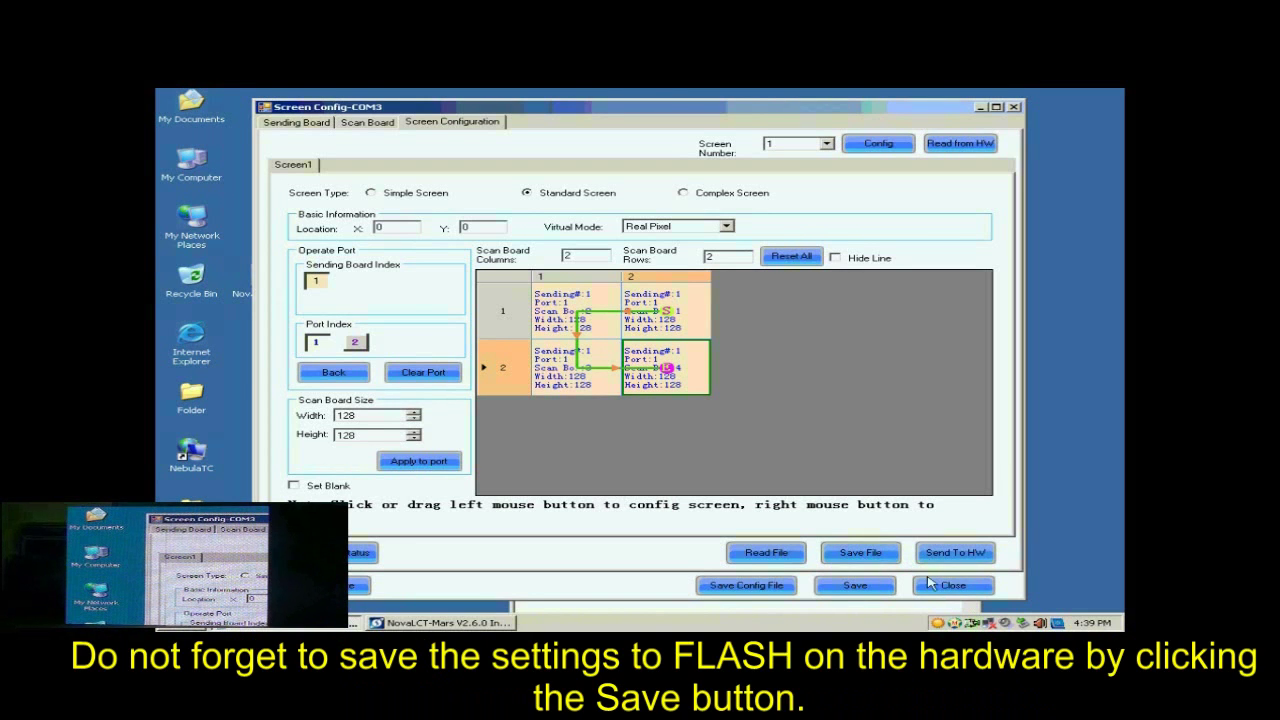
pyautogui.click(879, 588)
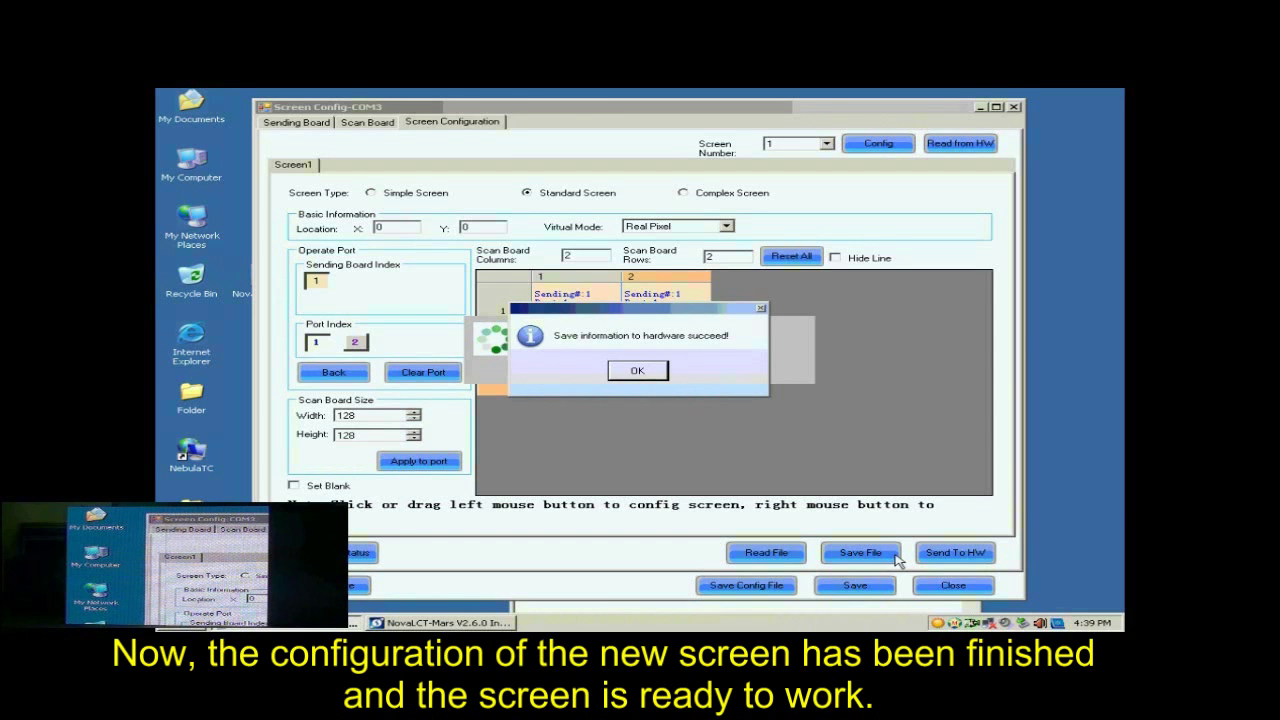
pyautogui.click(648, 372)
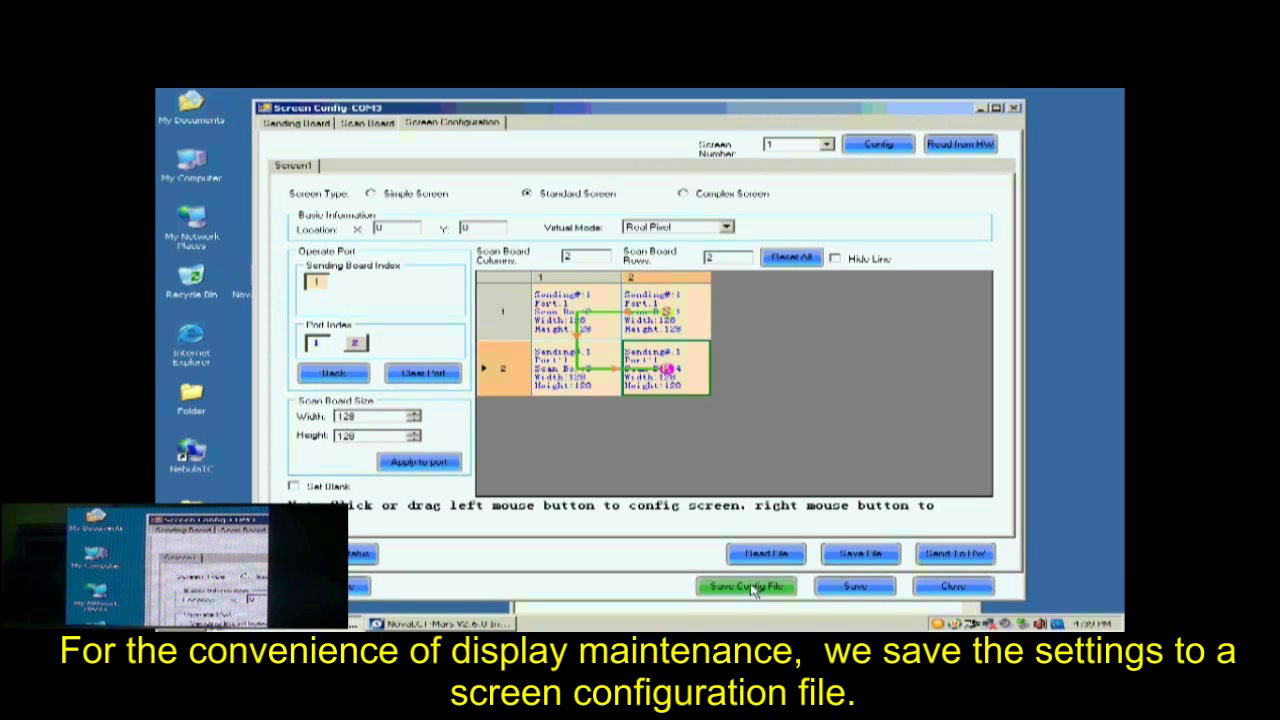
# Save the screen configuration as 'buckup data' .scfg on the Desktop and confirm success.
pyautogui.click(748, 587)
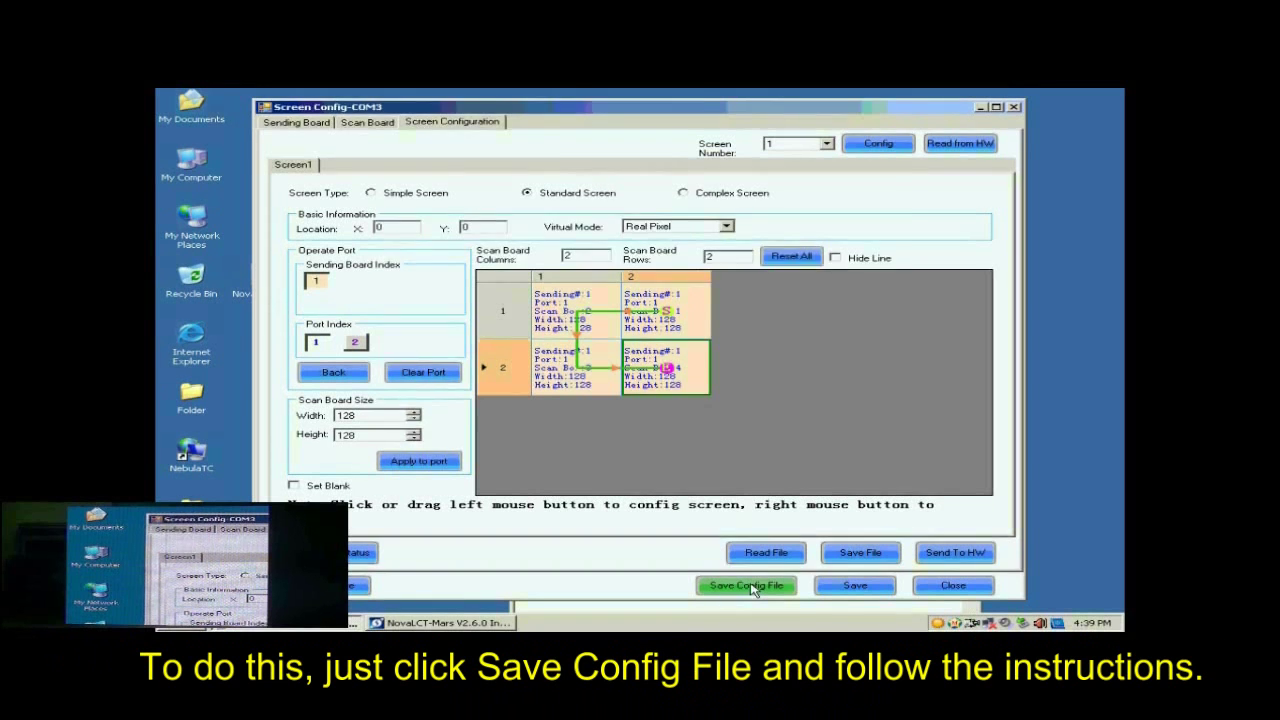
pyautogui.click(624, 421)
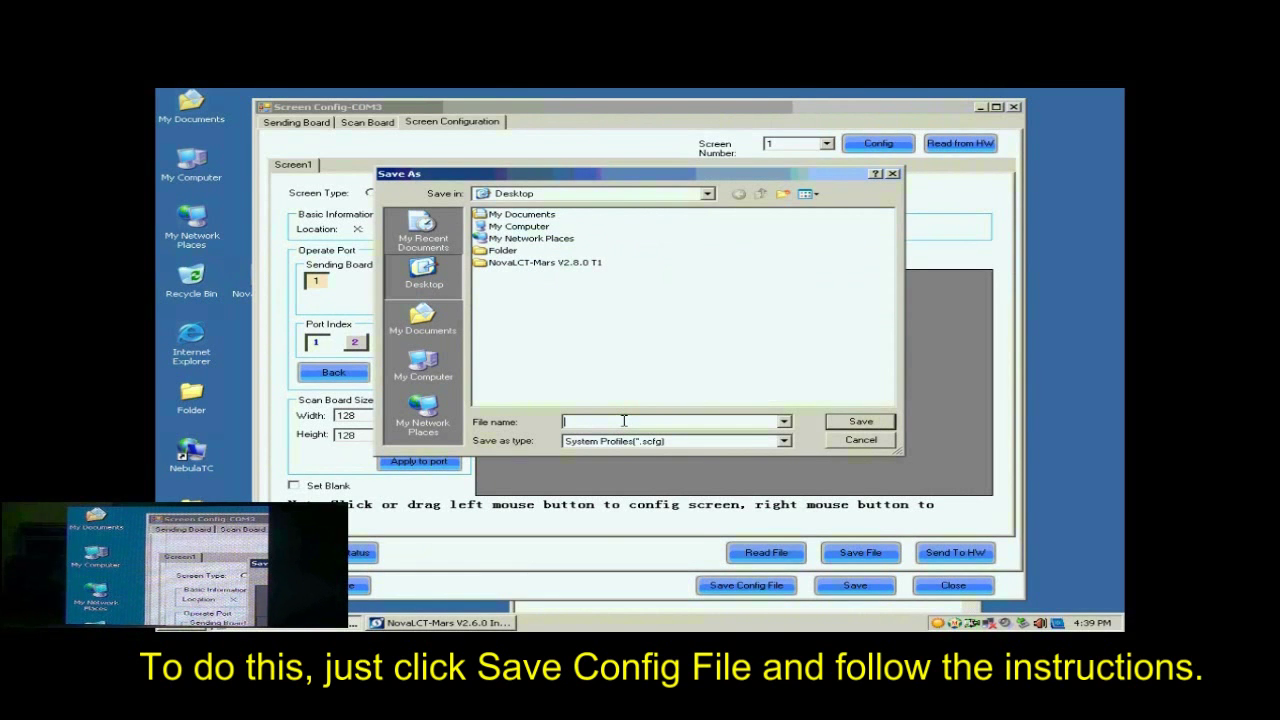
pyautogui.write('b')
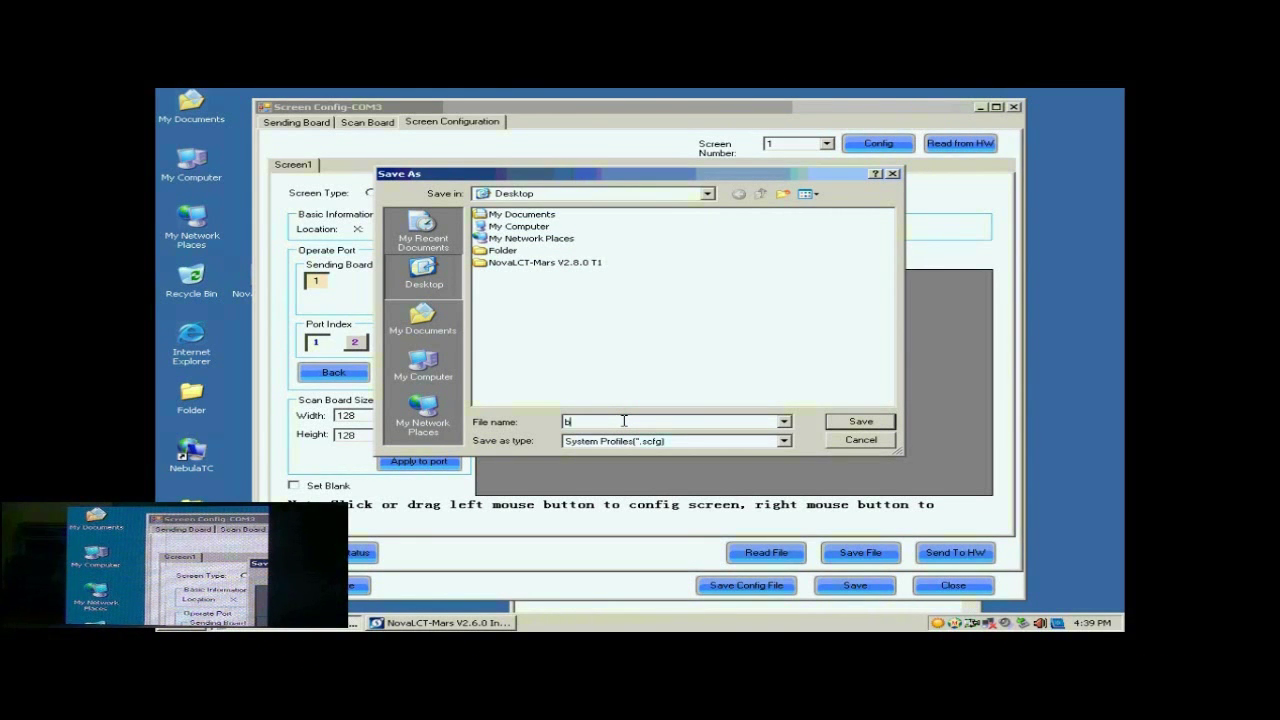
pyautogui.write('uckup data')
pyautogui.click(855, 421)
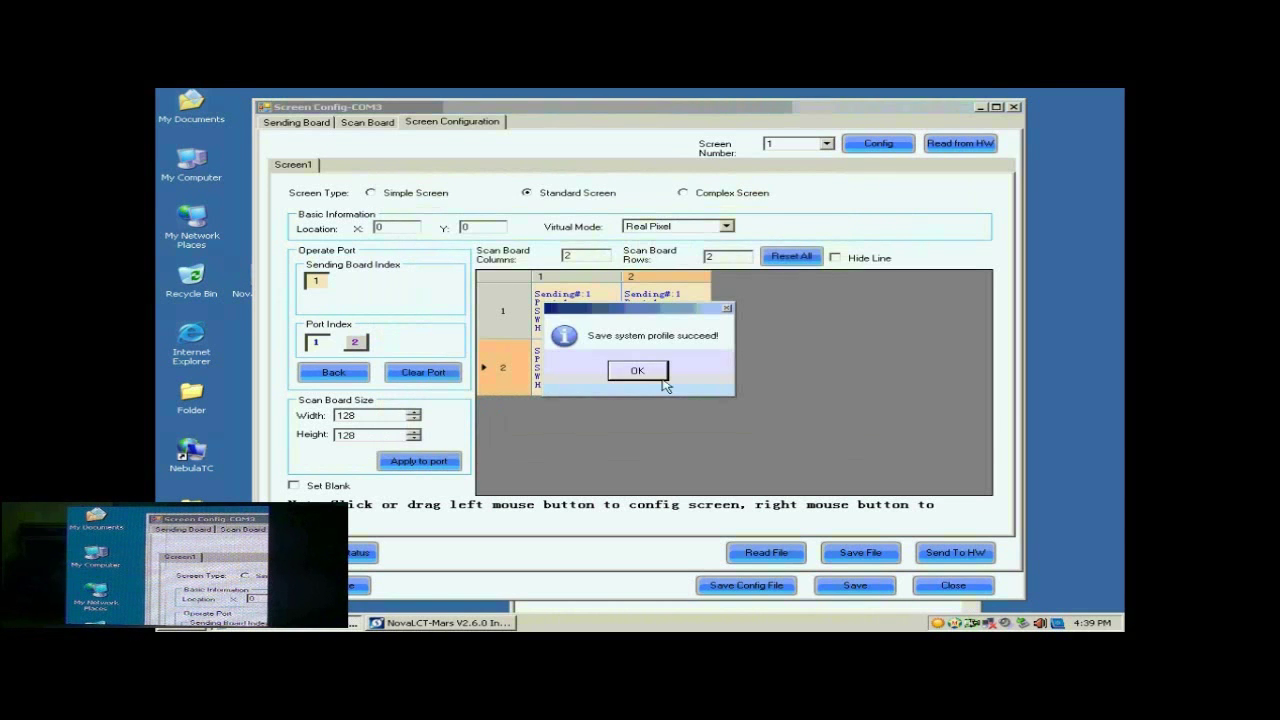
pyautogui.click(660, 377)
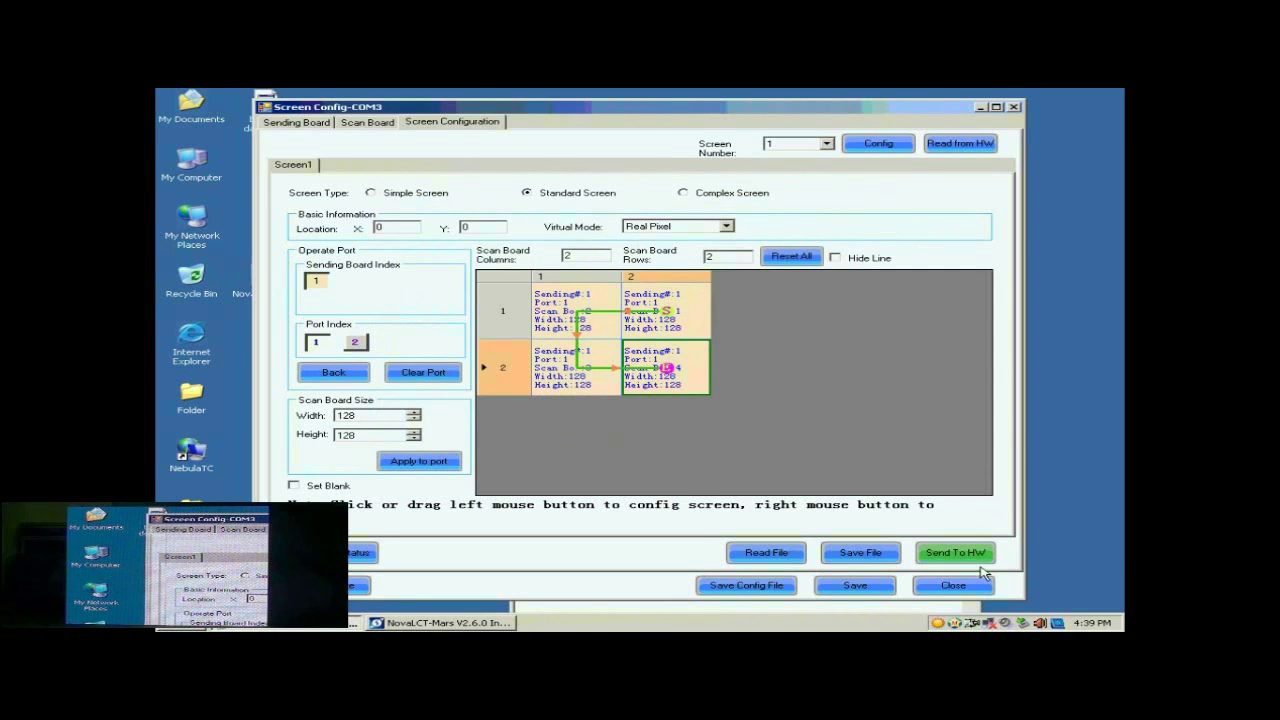
# Close the configuration window and reconfigure the screen from buckup data.scfg via Load Config File.
pyautogui.click(955, 586)
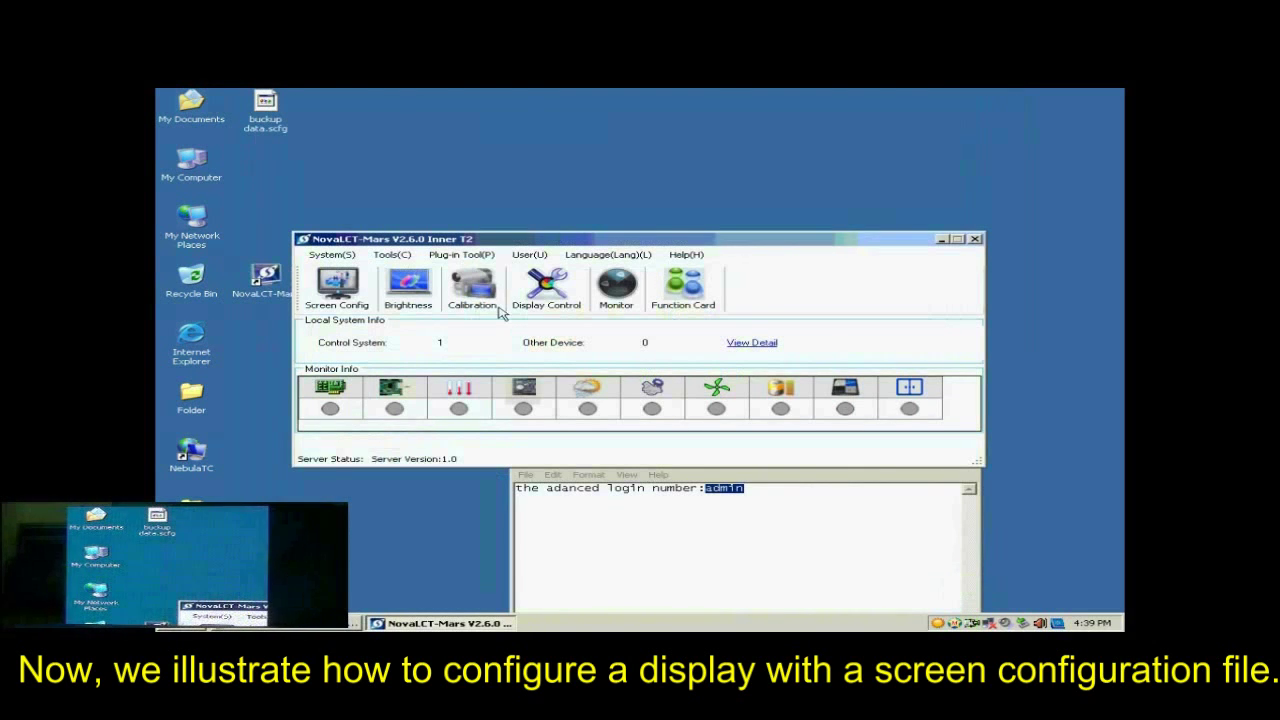
pyautogui.click(358, 294)
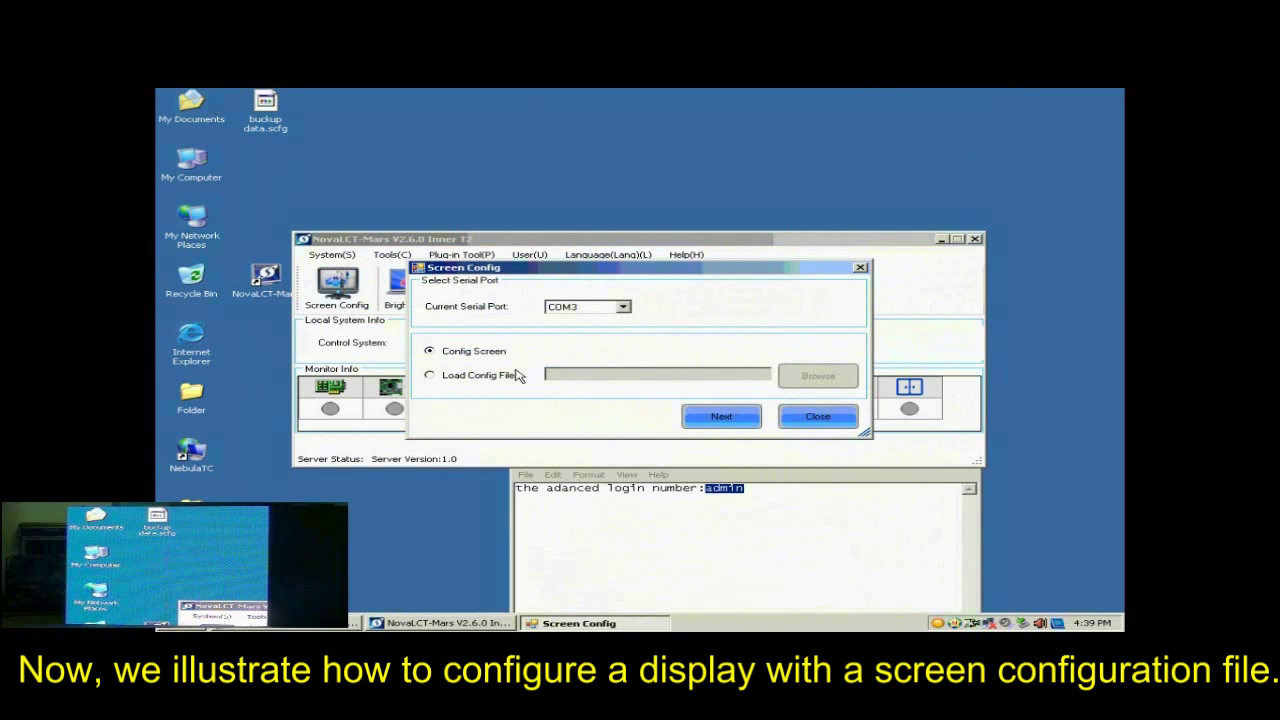
pyautogui.click(475, 378)
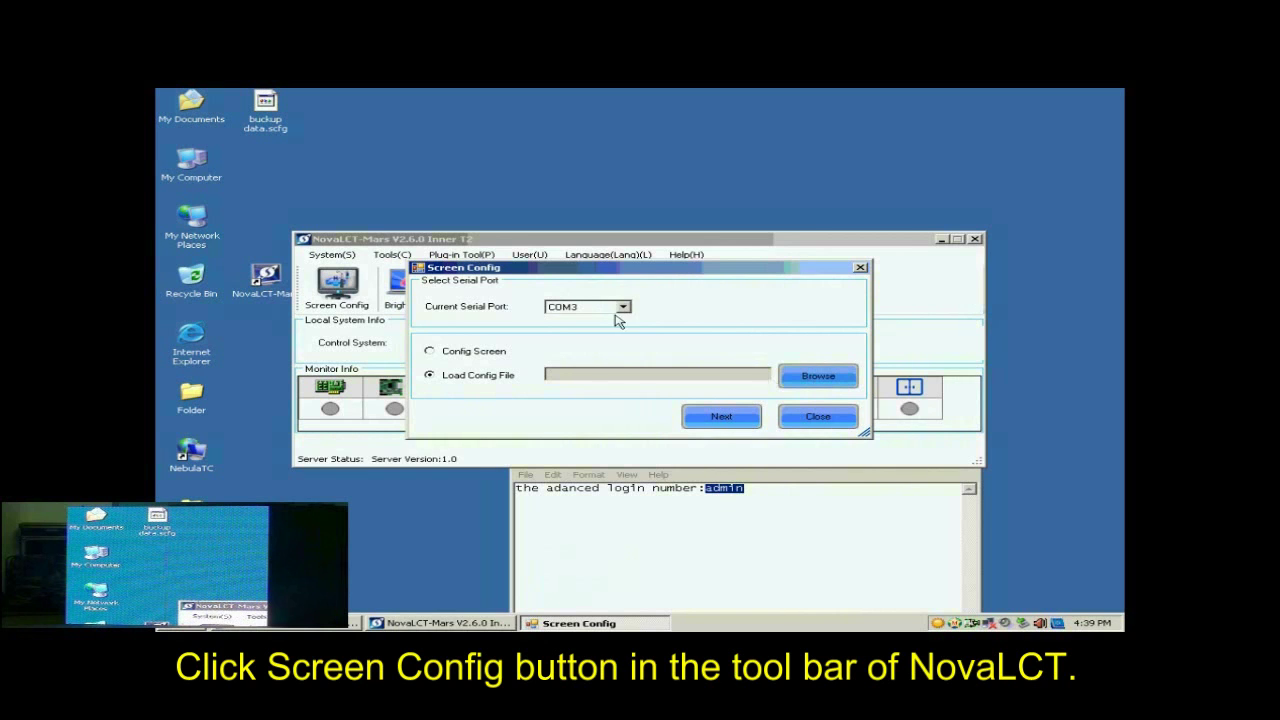
pyautogui.click(822, 378)
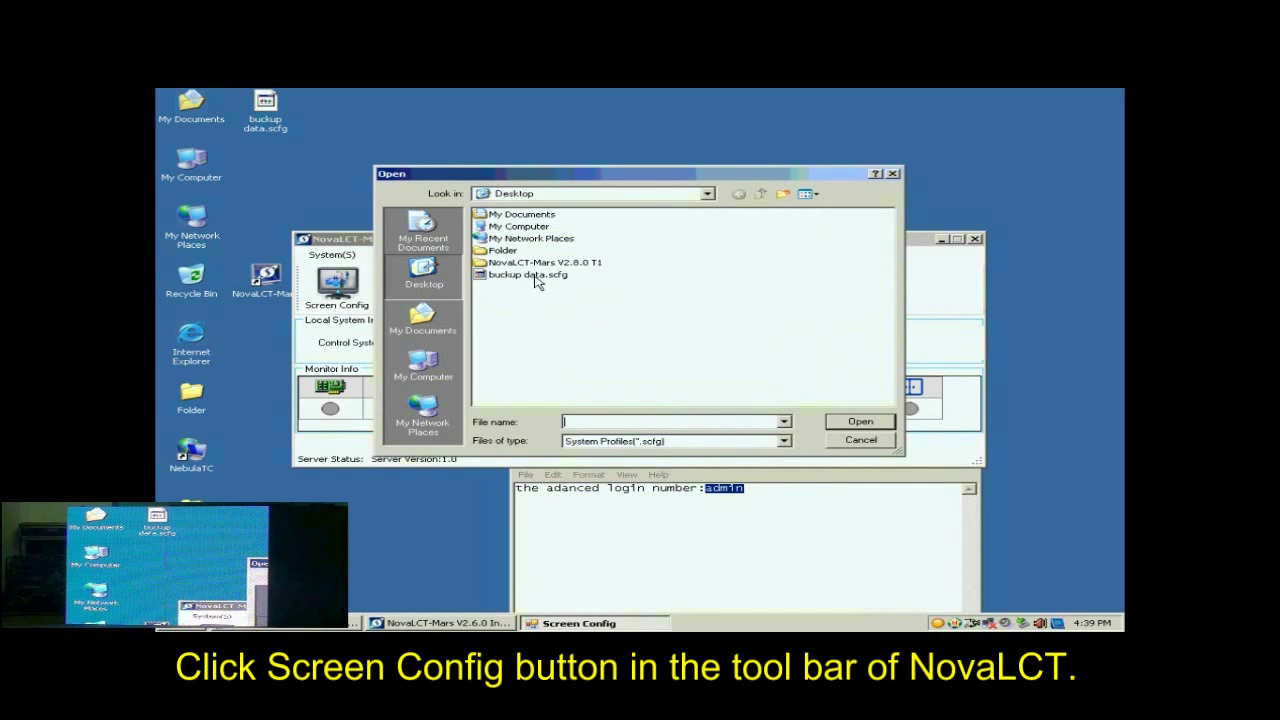
pyautogui.click(532, 275)
pyautogui.click(860, 421)
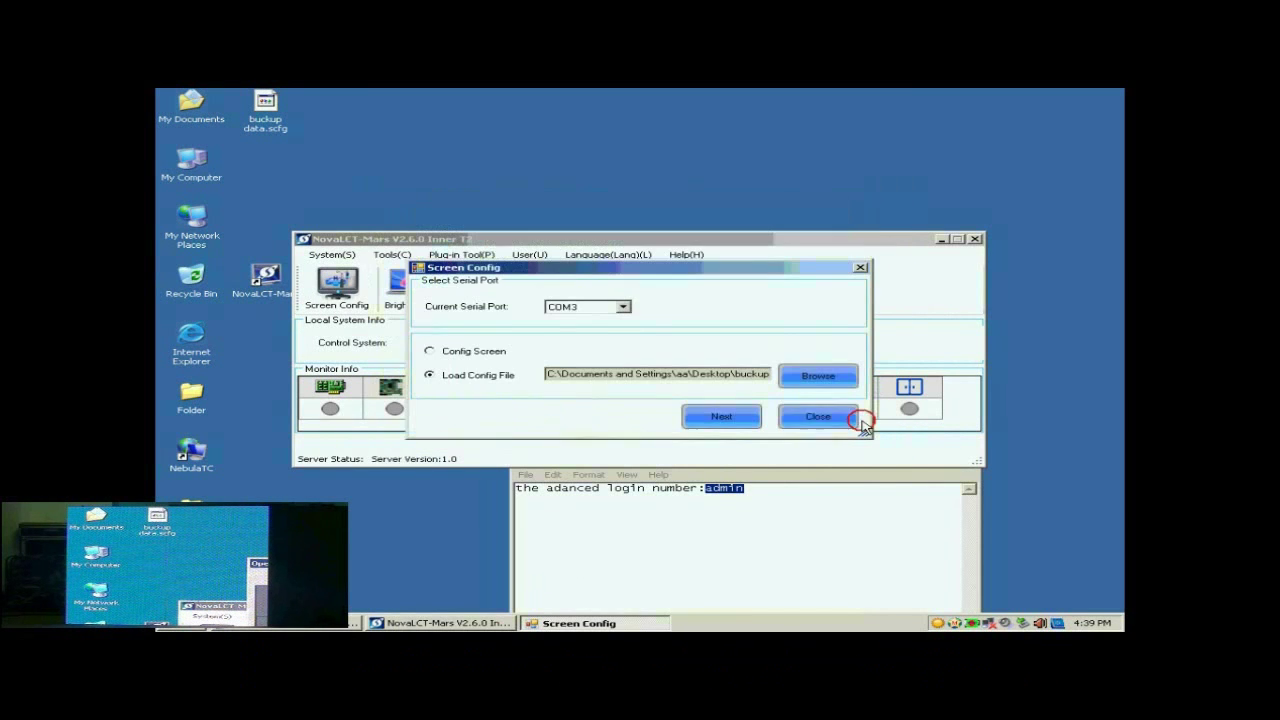
pyautogui.click(733, 421)
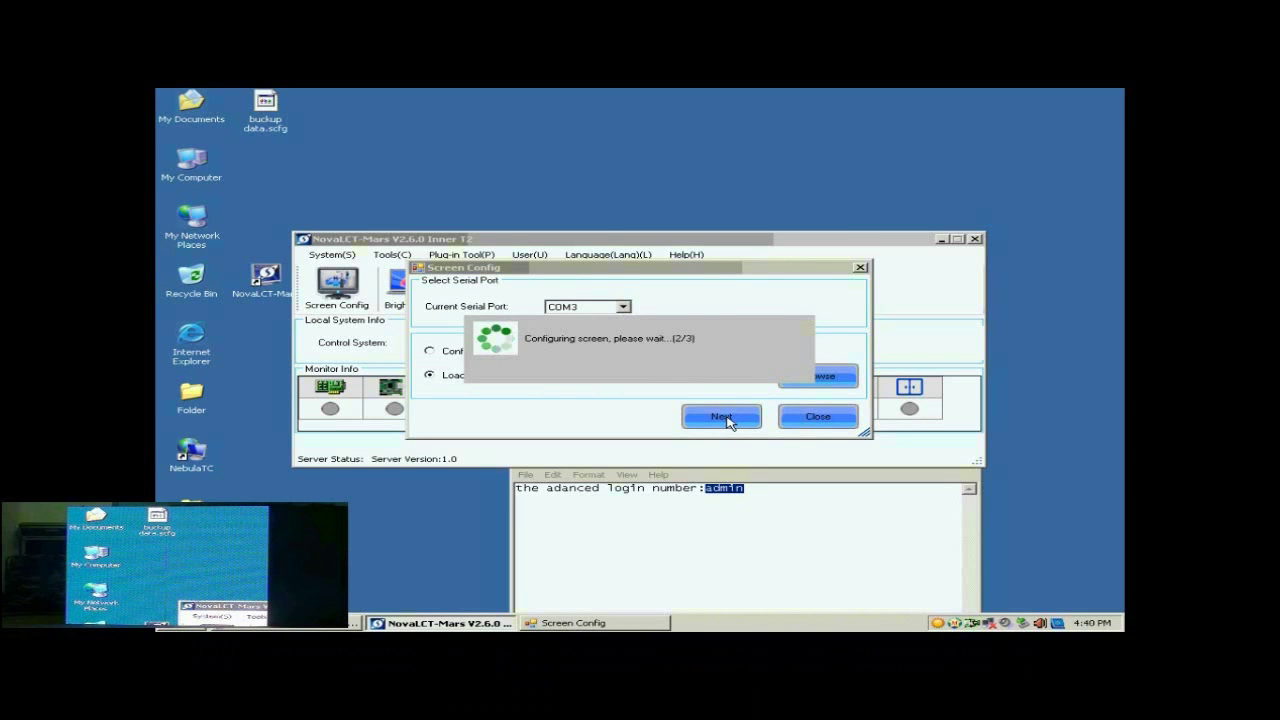
pyautogui.click(650, 372)
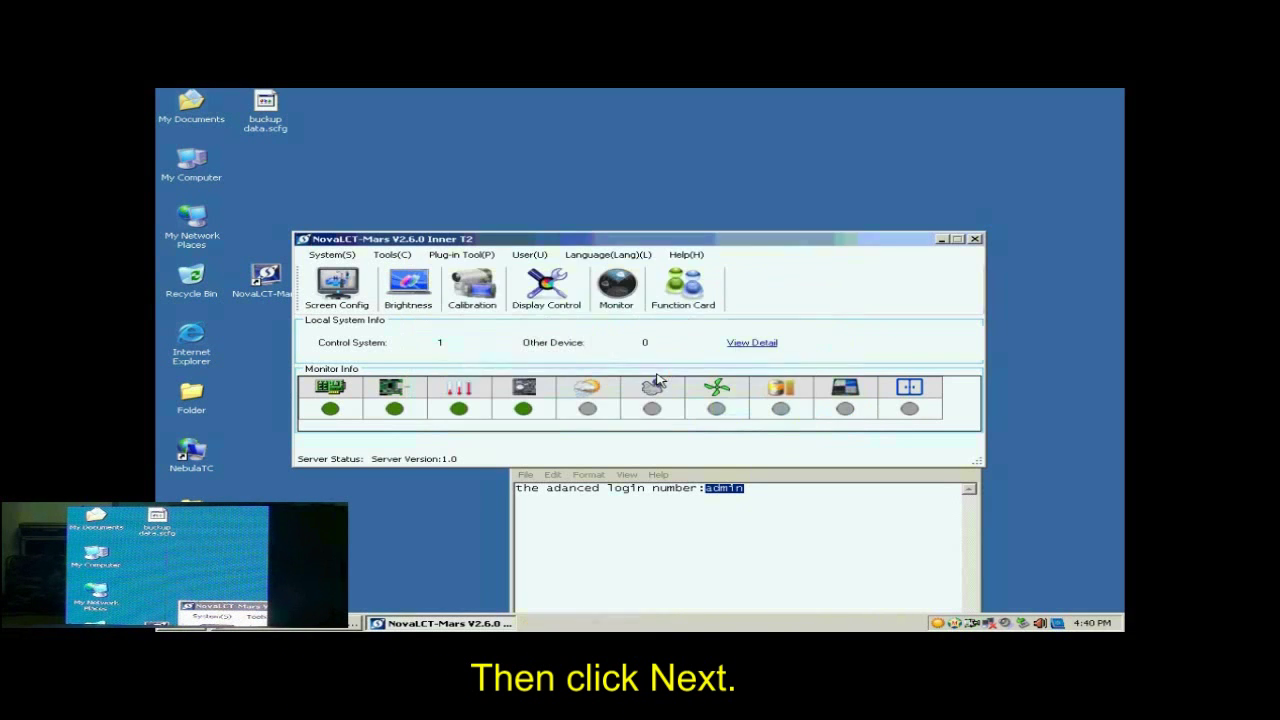
pyautogui.moveTo(740, 243); pyautogui.dragTo(738, 209)
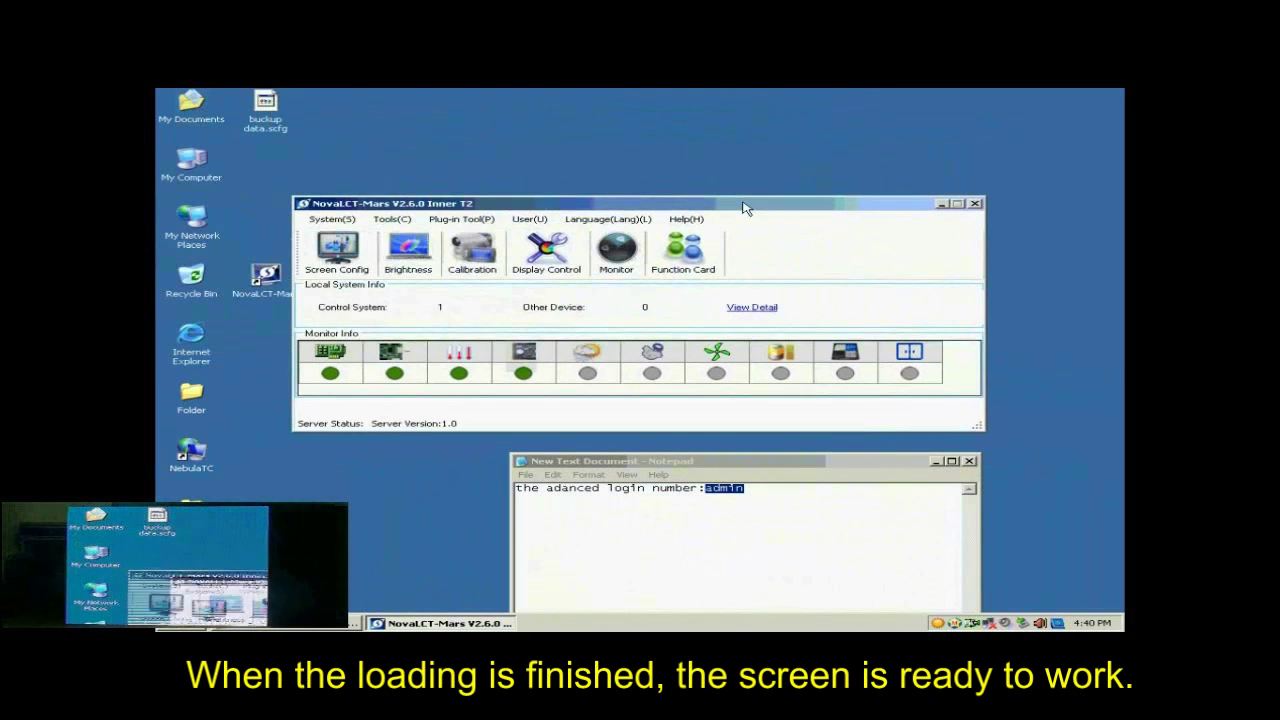